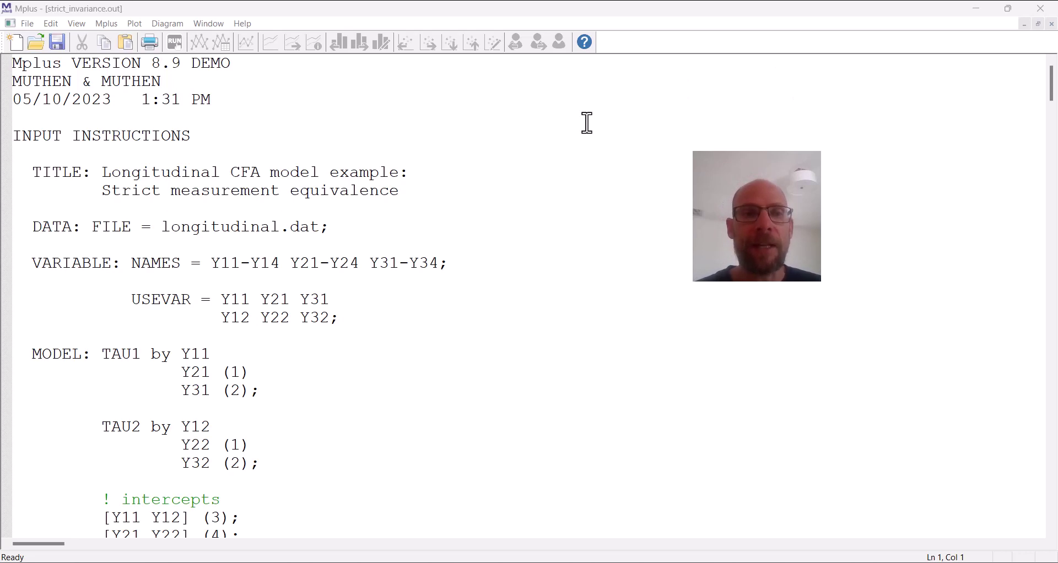
{"action": "scroll", "coordinate": [205, 222], "scroll_direction": "down", "scroll_amount": 2}
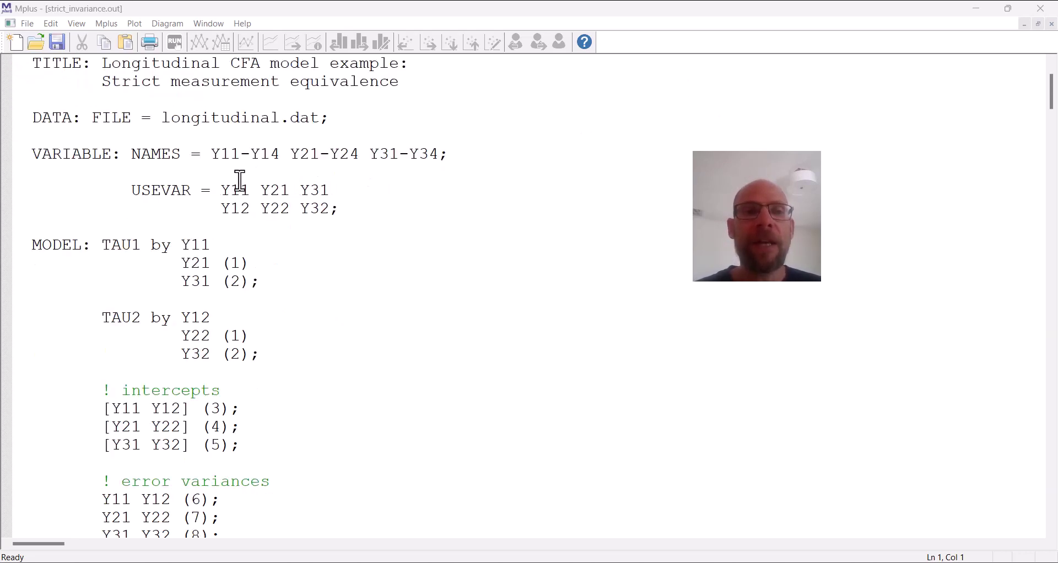
{"action": "left_click_drag", "start_coordinate": [221, 190], "coordinate": [332, 192]}
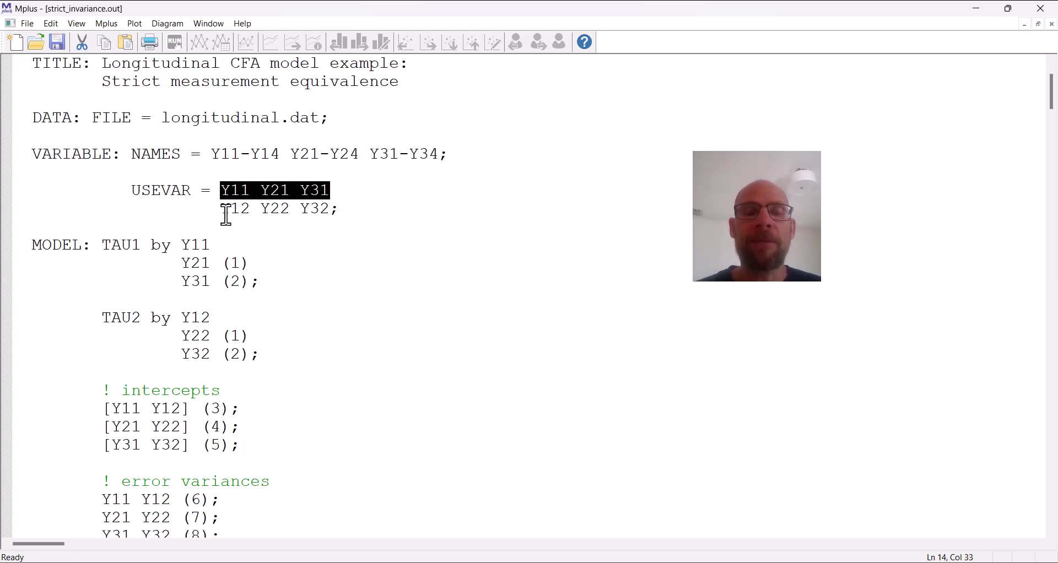
{"action": "left_click_drag", "start_coordinate": [221, 210], "coordinate": [329, 211]}
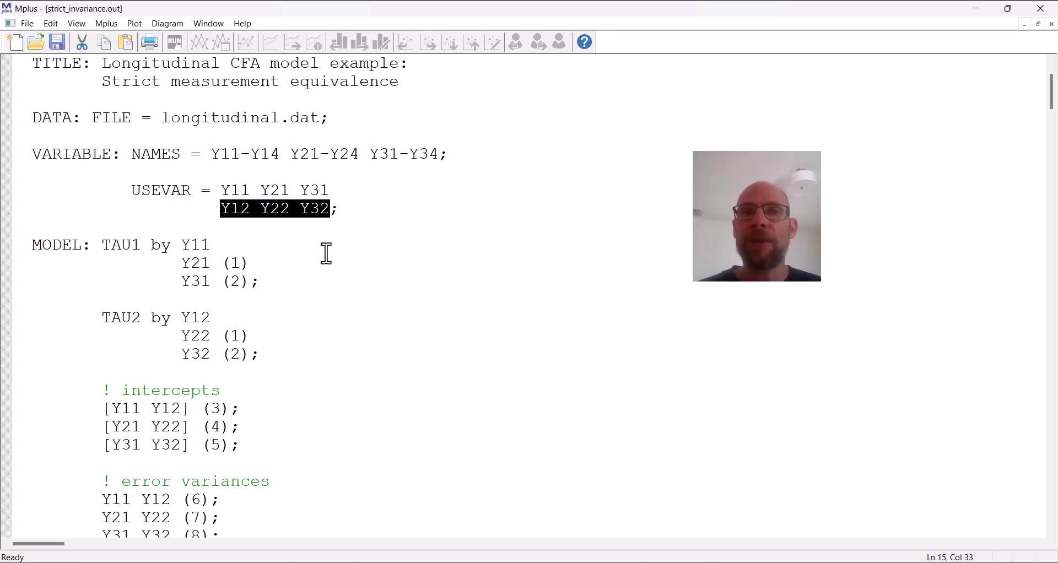
{"action": "left_click_drag", "start_coordinate": [102, 244], "coordinate": [142, 245]}
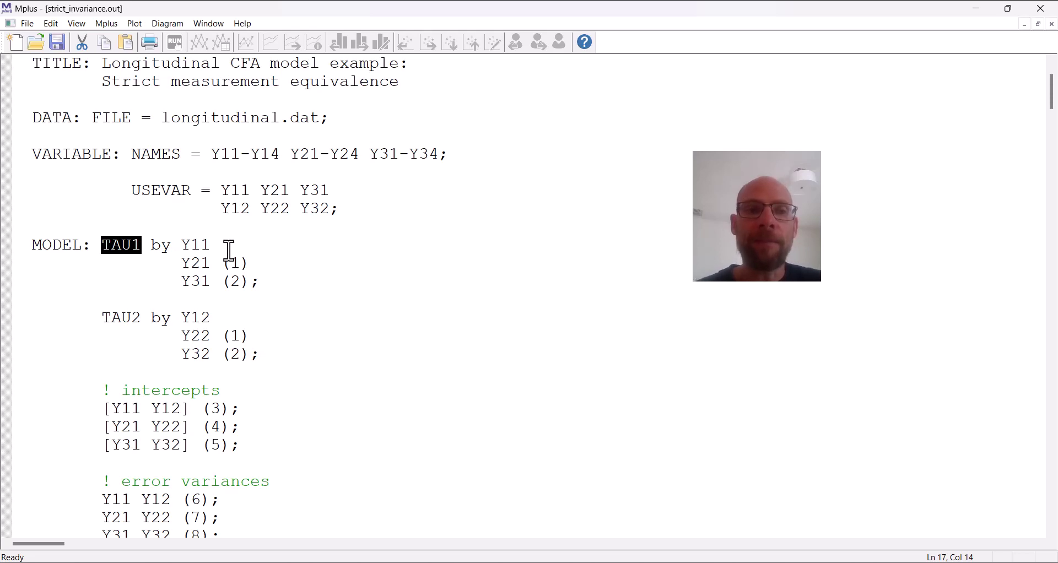
{"action": "left_click_drag", "start_coordinate": [182, 245], "coordinate": [223, 262]}
{"action": "left_click", "coordinate": [174, 268]}
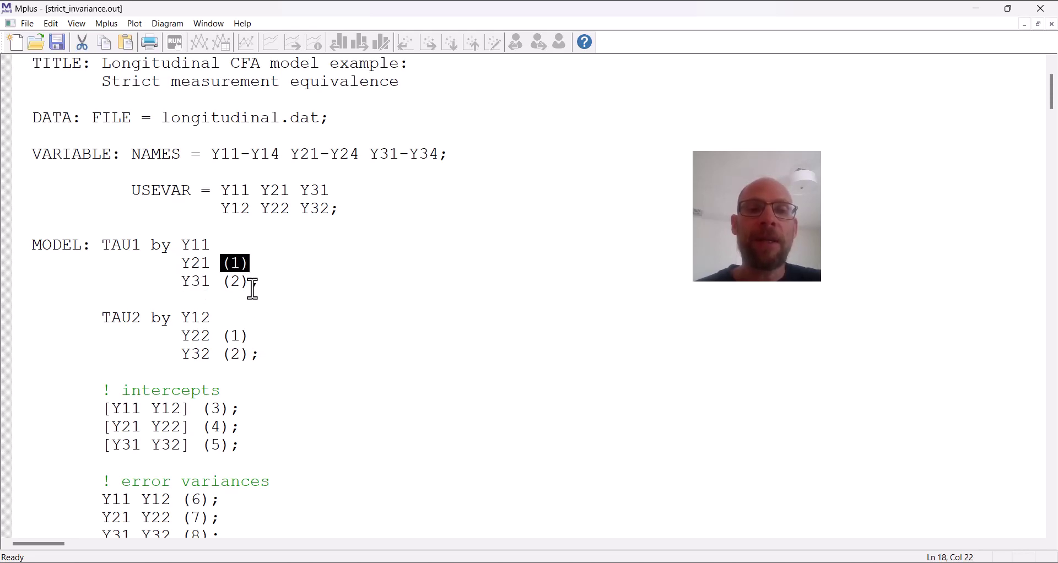
{"action": "left_click_drag", "start_coordinate": [254, 287], "coordinate": [217, 281]}
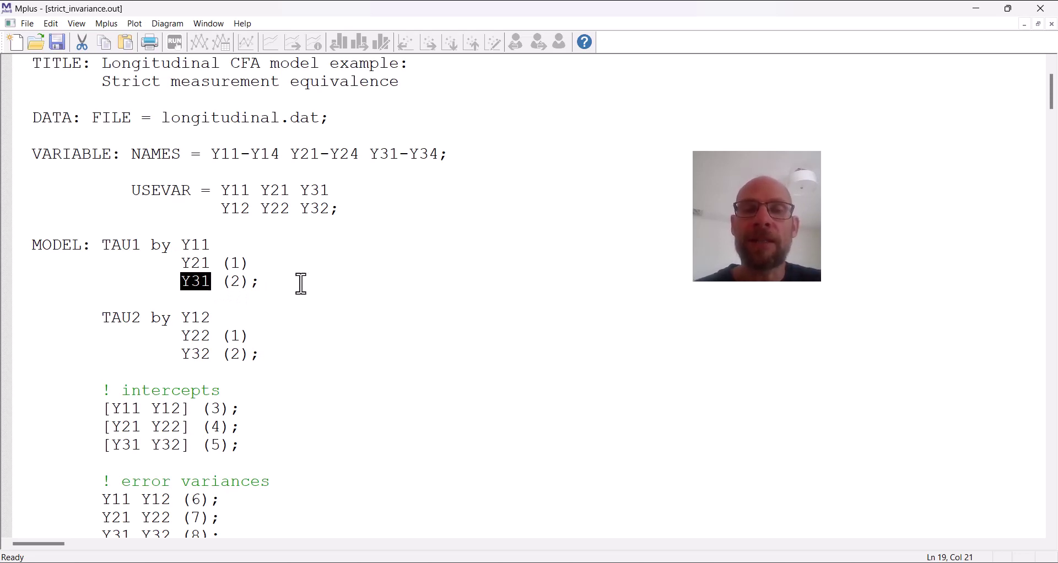
{"action": "left_click", "coordinate": [155, 245]}
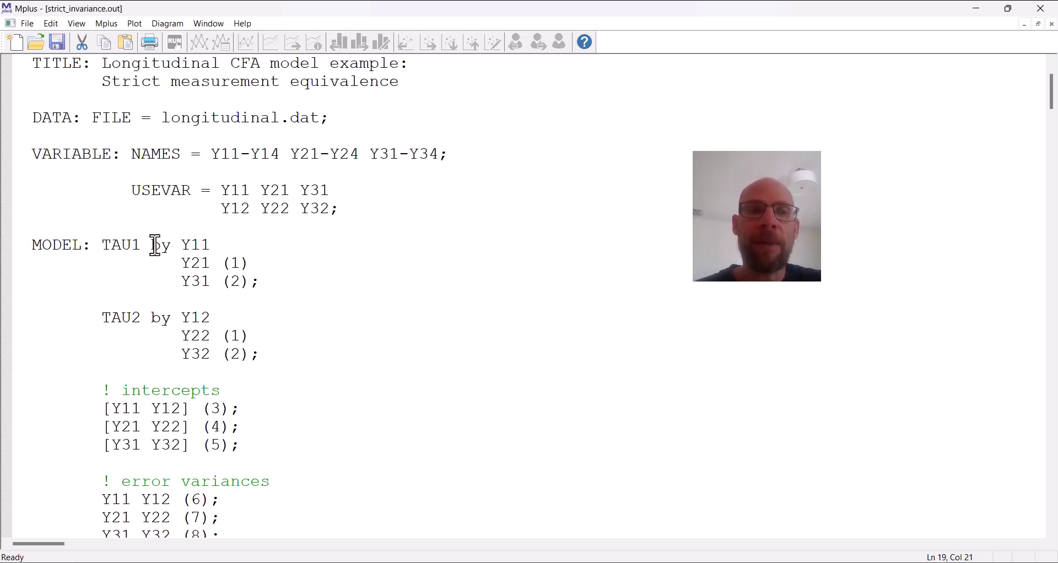
{"action": "double_click", "coordinate": [157, 245]}
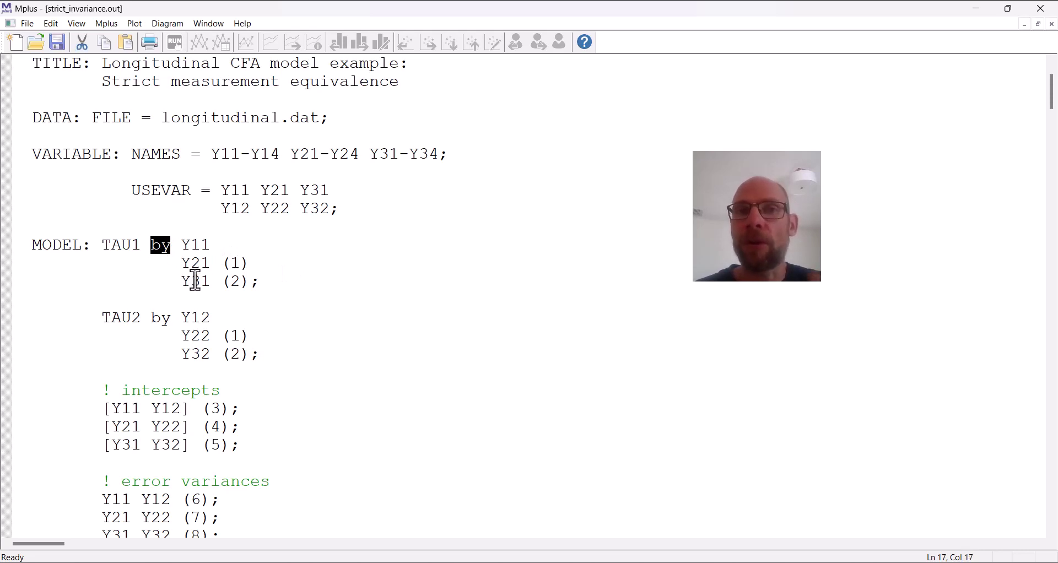
{"action": "left_click_drag", "start_coordinate": [182, 263], "coordinate": [251, 264]}
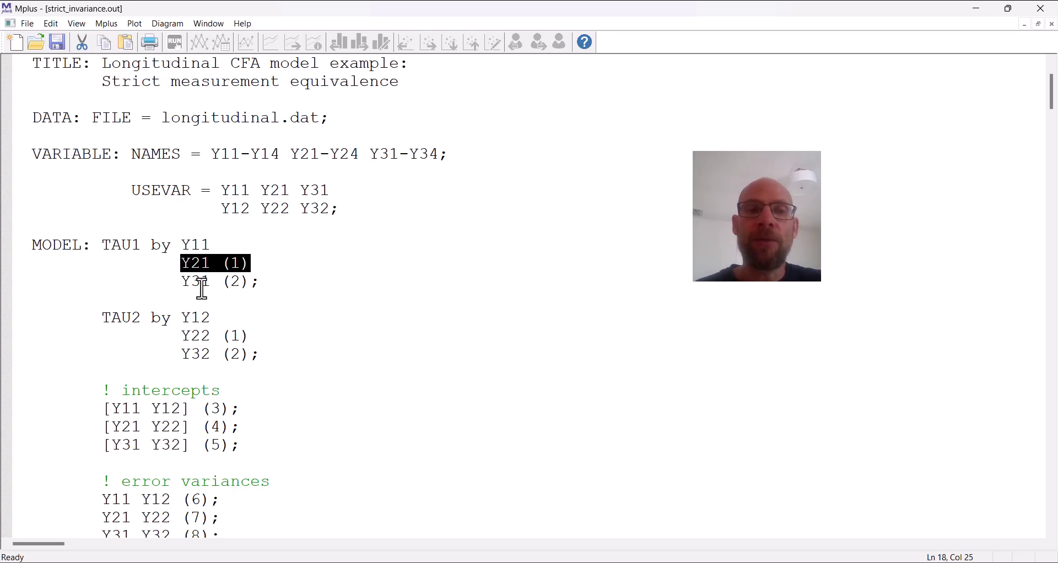
{"action": "left_click_drag", "start_coordinate": [182, 282], "coordinate": [251, 283]}
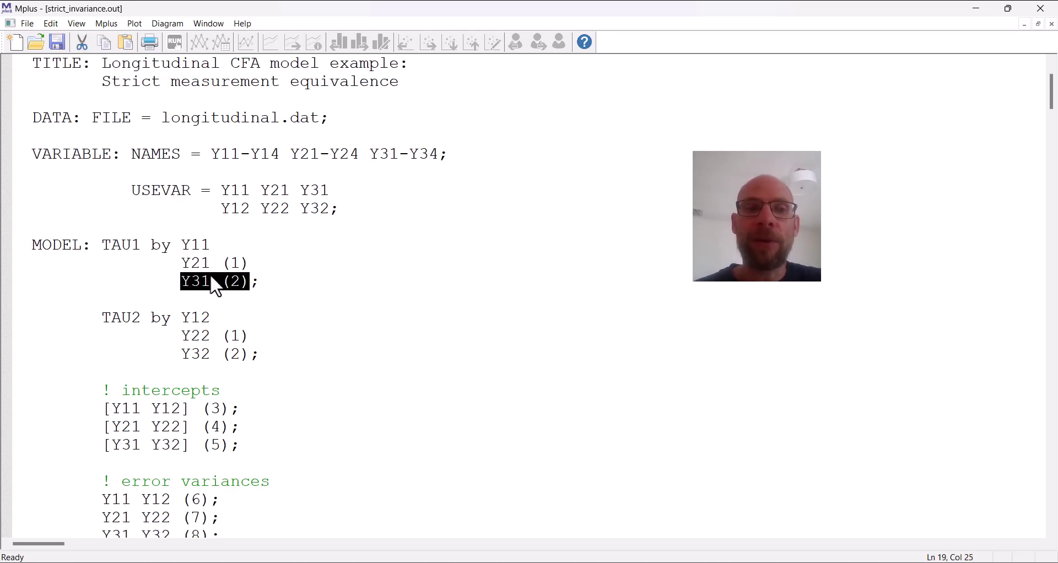
{"action": "left_click_drag", "start_coordinate": [180, 336], "coordinate": [247, 336]}
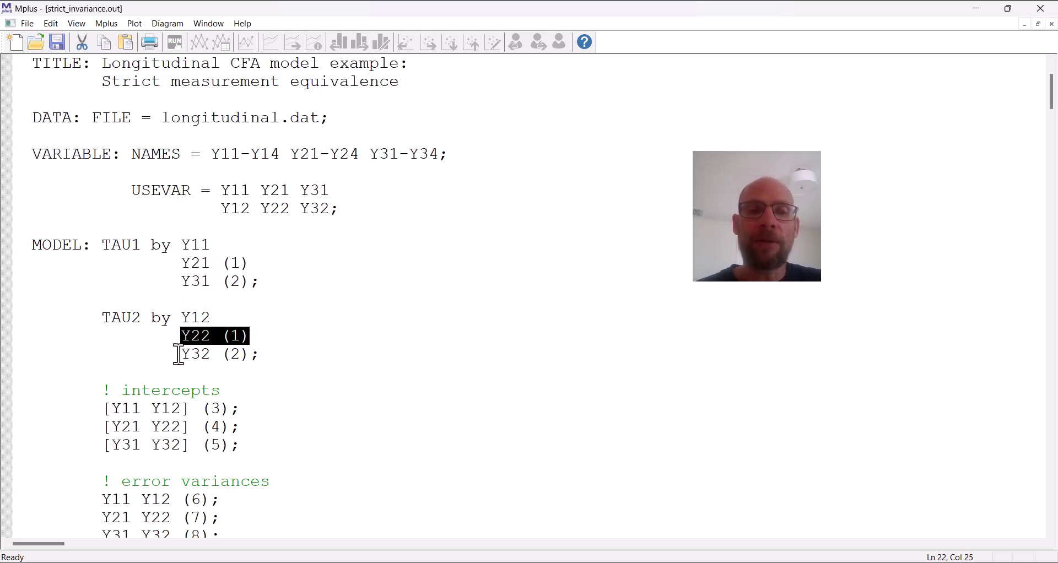
{"action": "left_click_drag", "start_coordinate": [180, 354], "coordinate": [250, 354]}
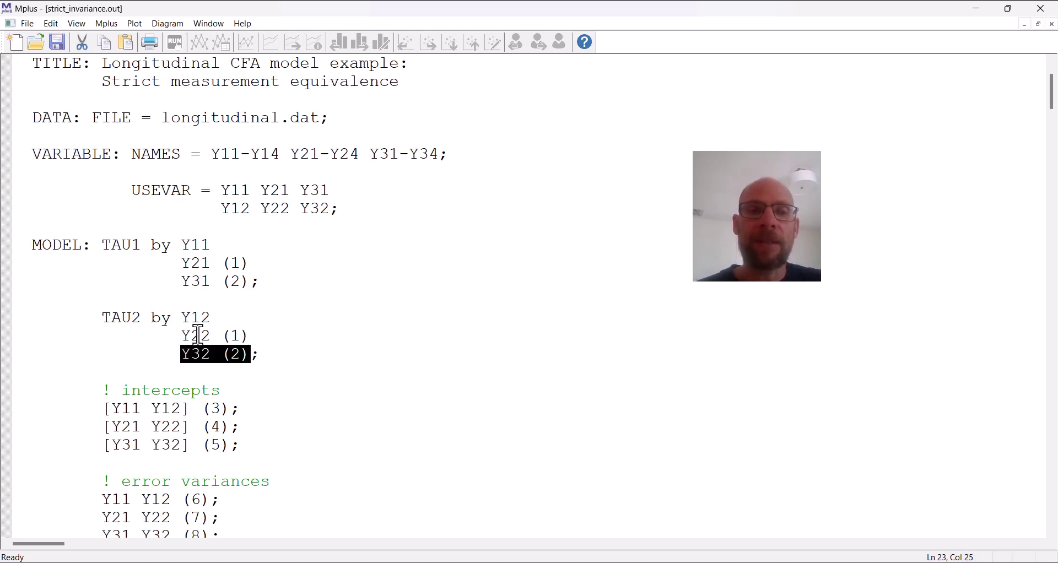
{"action": "left_click_drag", "start_coordinate": [181, 335], "coordinate": [260, 350]}
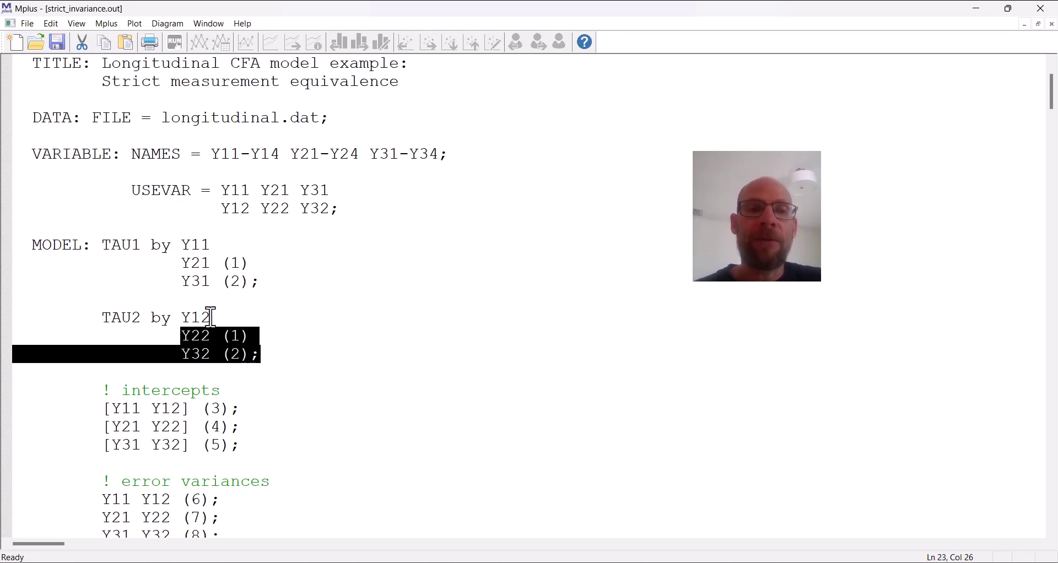
{"action": "left_click_drag", "start_coordinate": [182, 244], "coordinate": [214, 245]}
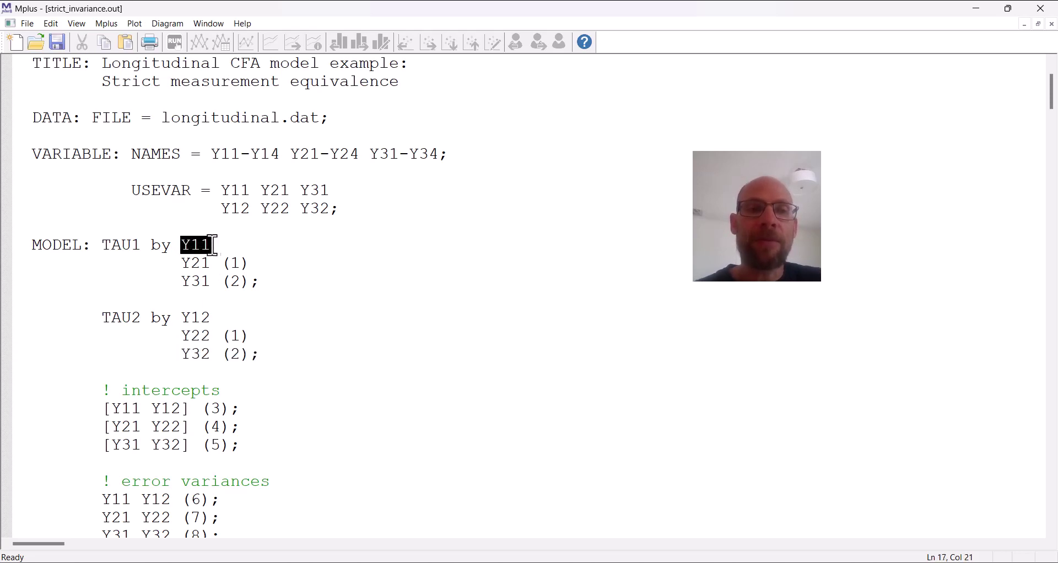
{"action": "left_click", "coordinate": [185, 320]}
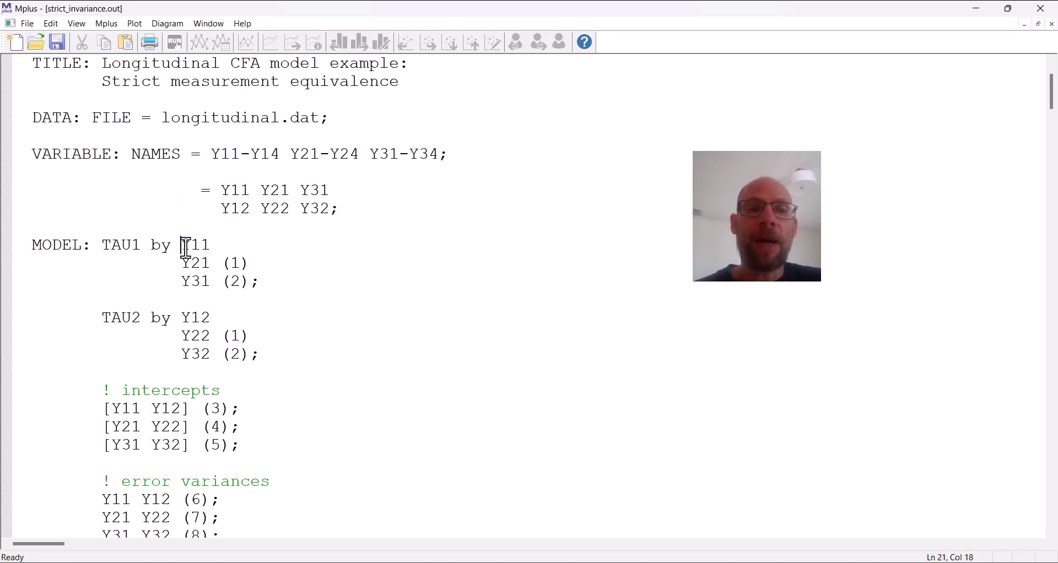
{"action": "left_click_drag", "start_coordinate": [183, 245], "coordinate": [216, 246]}
{"action": "left_click_drag", "start_coordinate": [182, 320], "coordinate": [233, 309]}
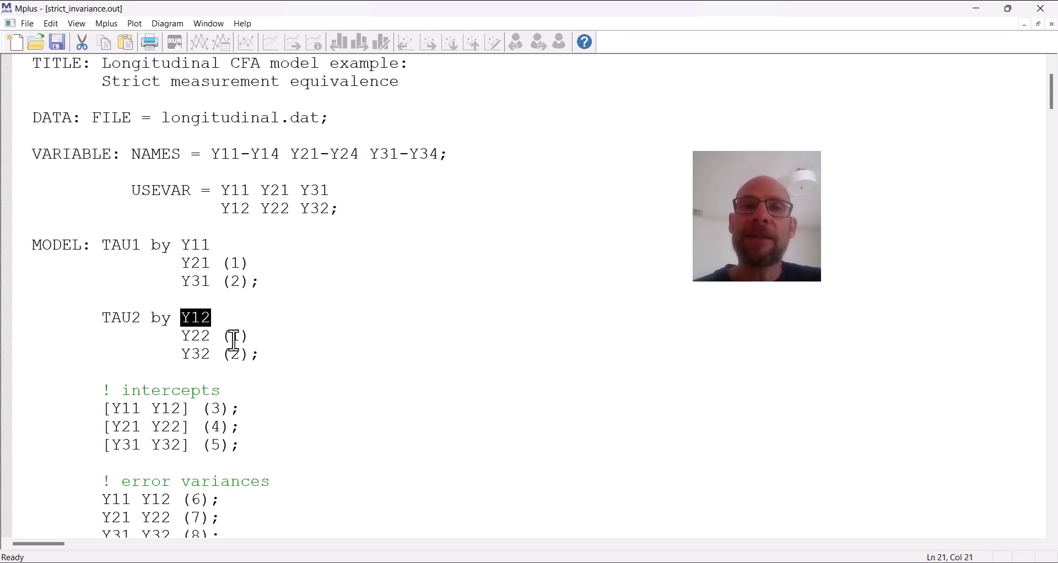
{"action": "mouse_move", "coordinate": [152, 245]}
{"action": "left_mouse_down"}
{"action": "mouse_move", "coordinate": [190, 245]}
{"action": "mouse_move", "coordinate": [155, 244]}
{"action": "left_mouse_up"}
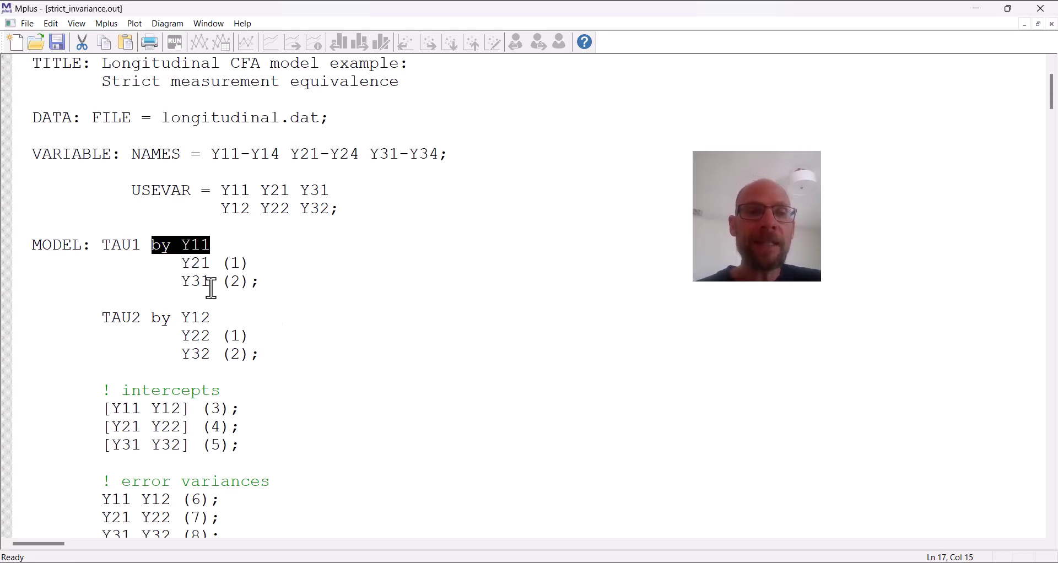
Highlight the intercepts comment and the first constraint [Y11 Y12] with shared label (3)
{"action": "scroll", "coordinate": [193, 291], "scroll_direction": "down", "scroll_amount": 2}
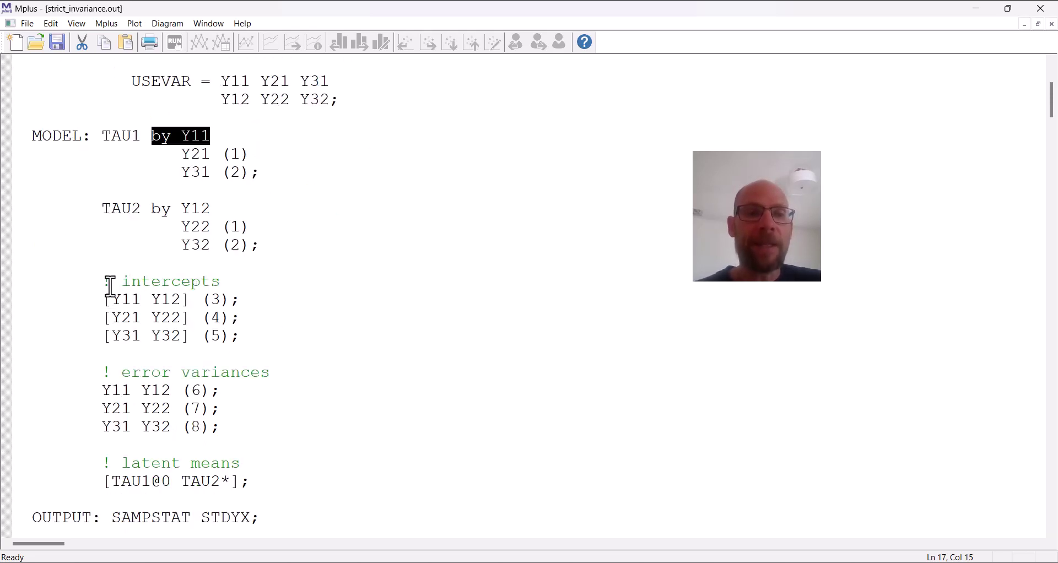
{"action": "left_click_drag", "start_coordinate": [103, 282], "coordinate": [225, 283]}
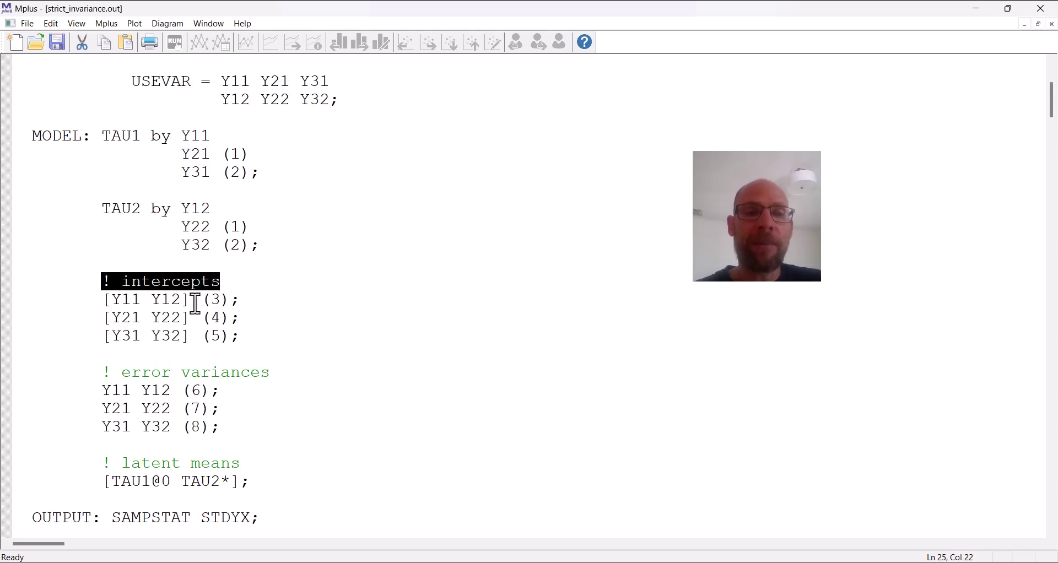
{"action": "left_click_drag", "start_coordinate": [103, 300], "coordinate": [114, 301]}
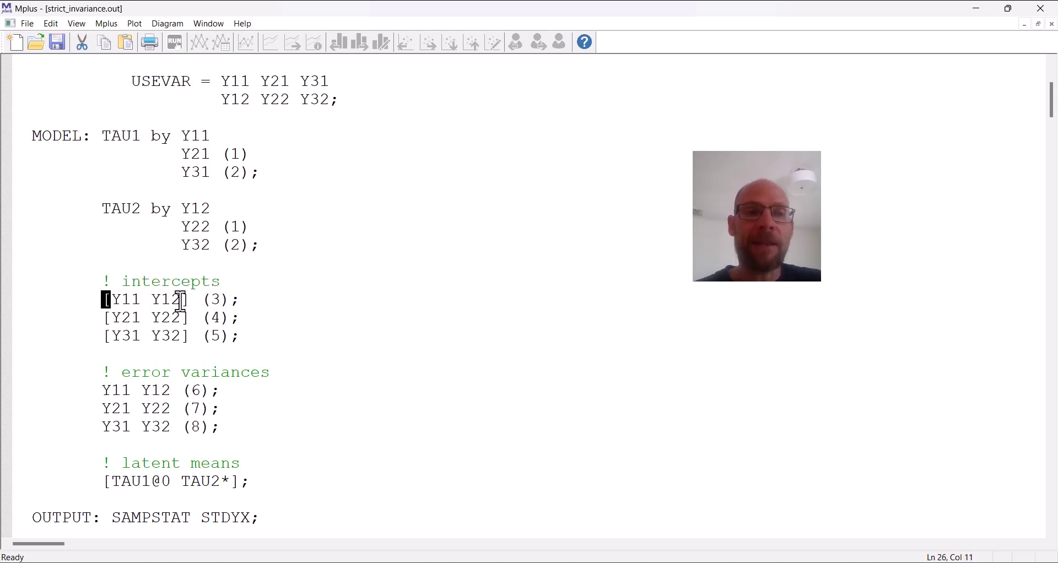
{"action": "left_click_drag", "start_coordinate": [183, 300], "coordinate": [192, 301]}
{"action": "left_click_drag", "start_coordinate": [104, 300], "coordinate": [191, 301]}
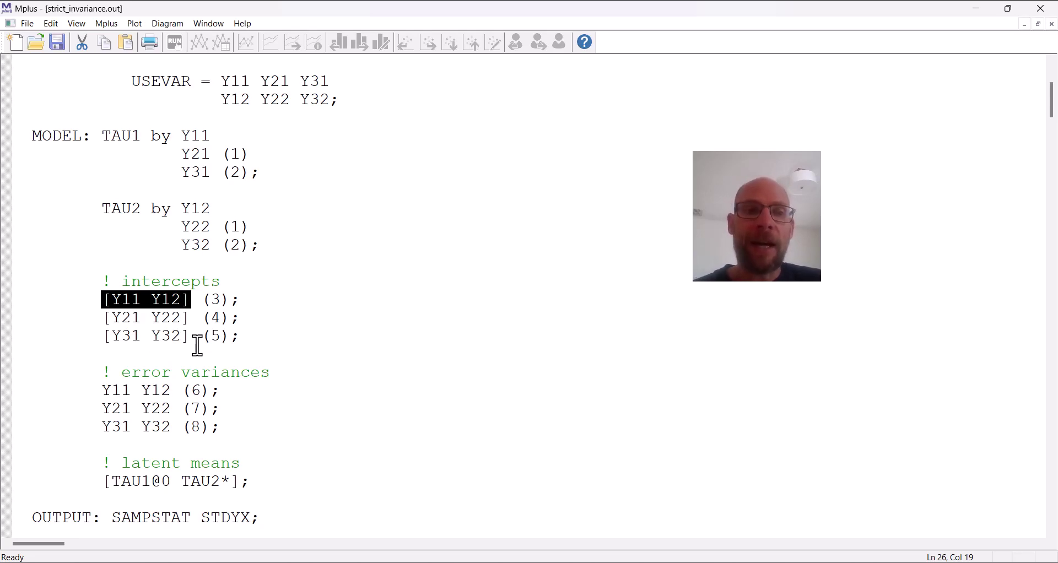
{"action": "left_click", "coordinate": [124, 299]}
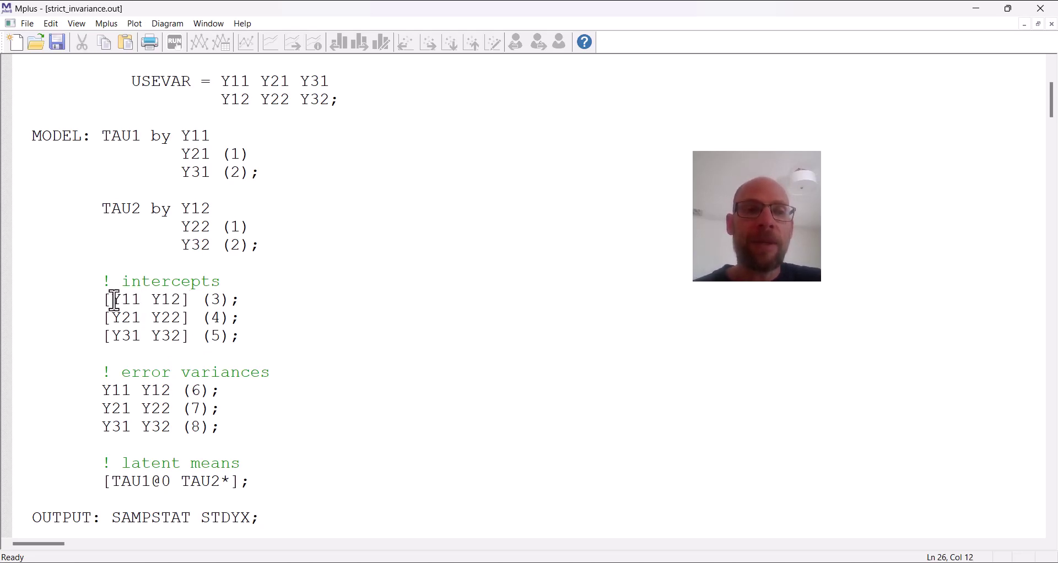
{"action": "left_click_drag", "start_coordinate": [114, 301], "coordinate": [183, 303]}
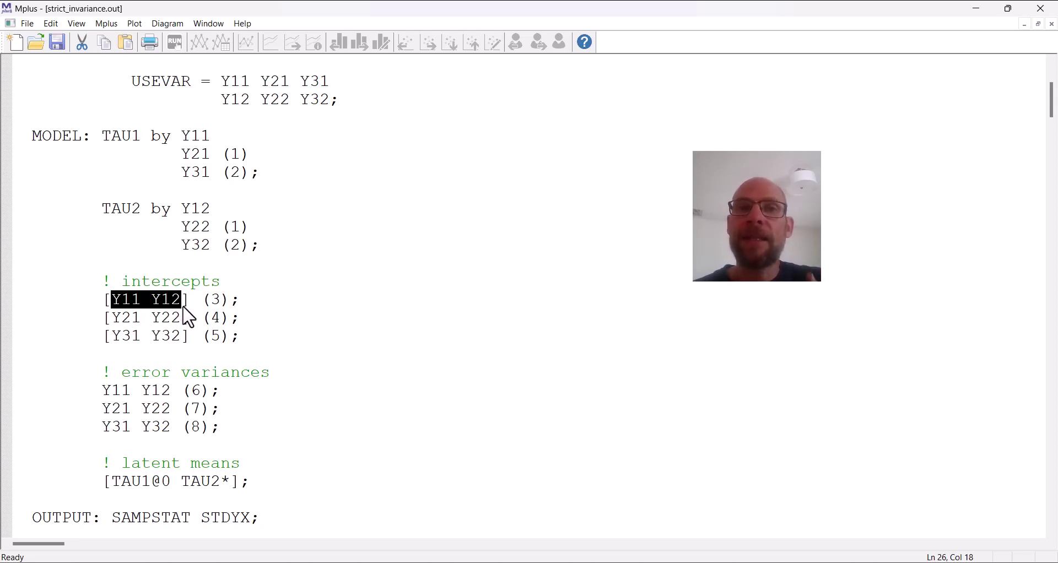
{"action": "left_click_drag", "start_coordinate": [202, 300], "coordinate": [233, 301]}
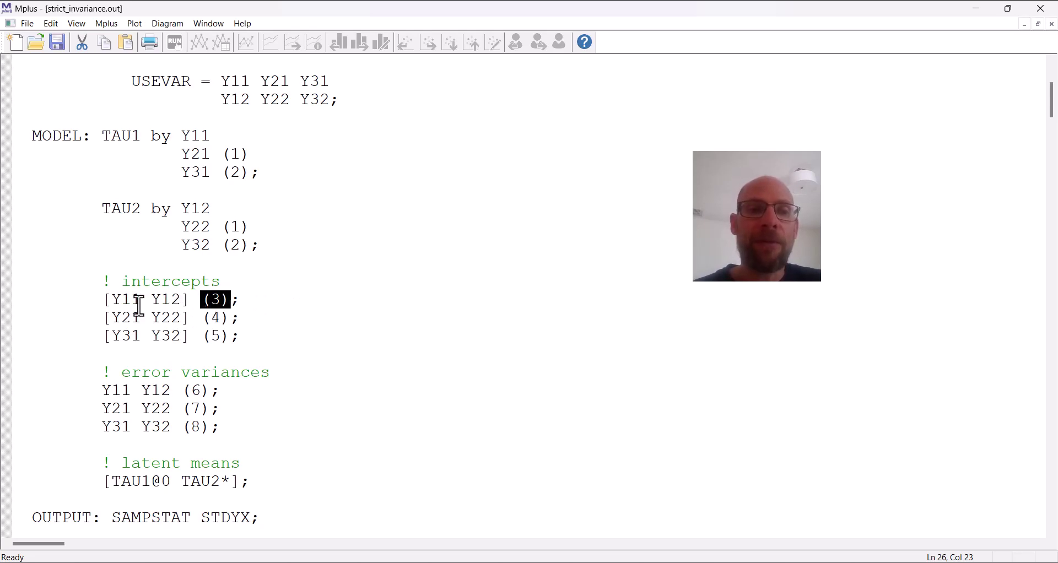
{"action": "left_click_drag", "start_coordinate": [113, 301], "coordinate": [183, 300]}
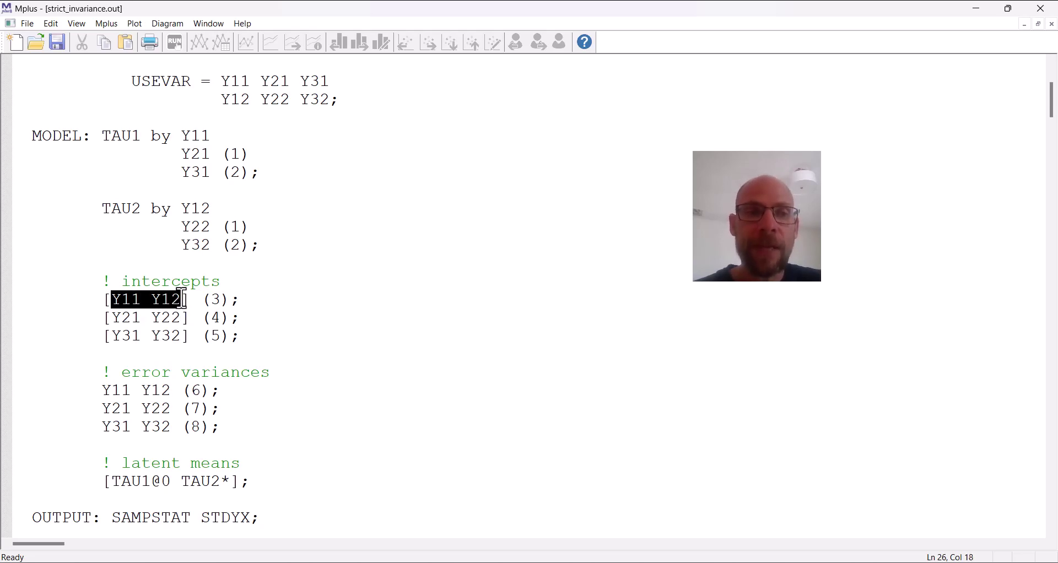
Tie Y11 and Y12 to TAU1 and TAU2, then highlight intercept constraints (3), (4) and (5)
{"action": "left_click", "coordinate": [187, 214]}
{"action": "left_click_drag", "start_coordinate": [182, 135], "coordinate": [219, 136]}
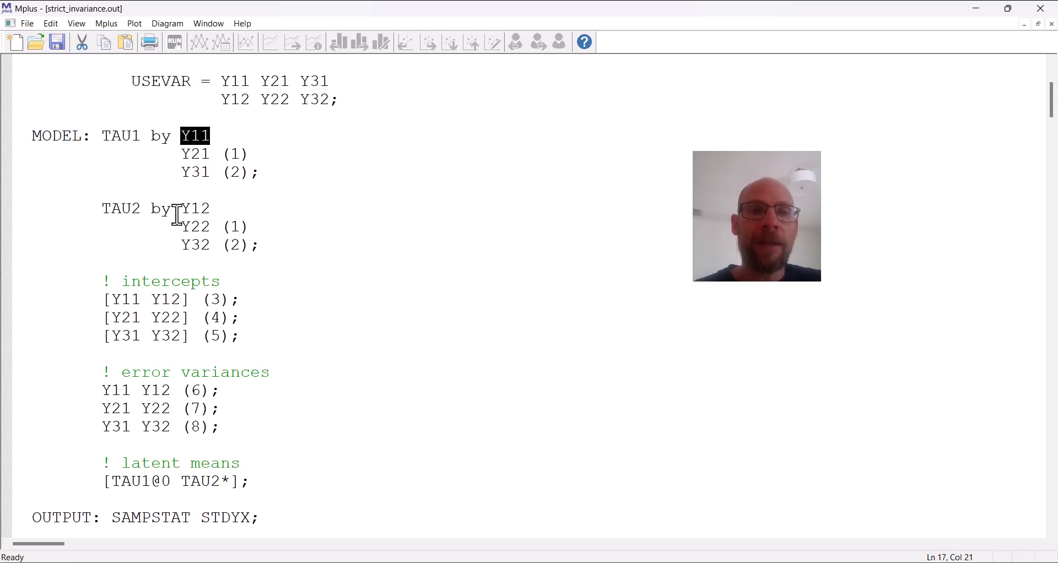
{"action": "left_click_drag", "start_coordinate": [181, 210], "coordinate": [222, 214]}
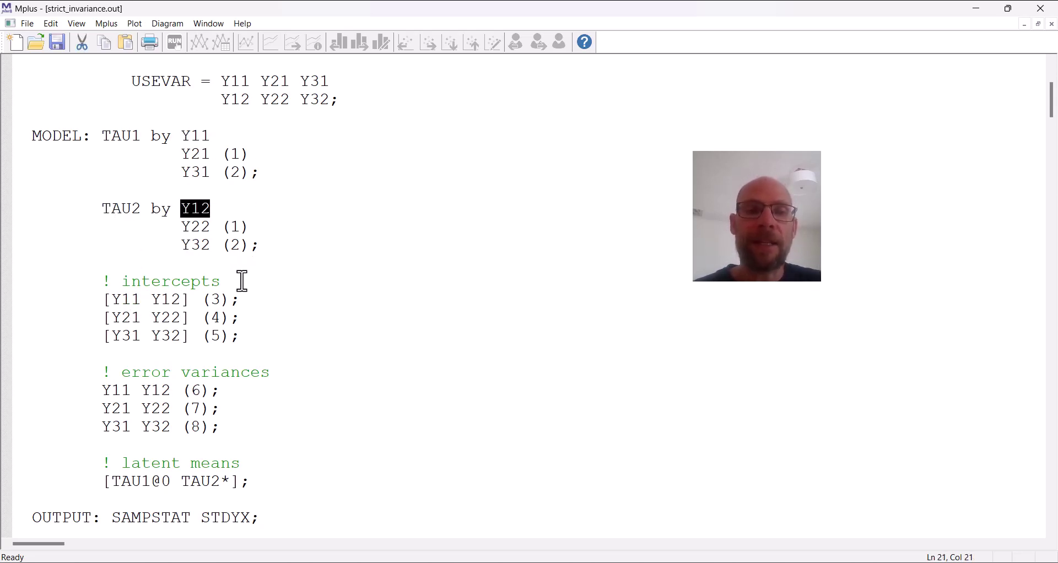
{"action": "left_click_drag", "start_coordinate": [104, 301], "coordinate": [235, 298]}
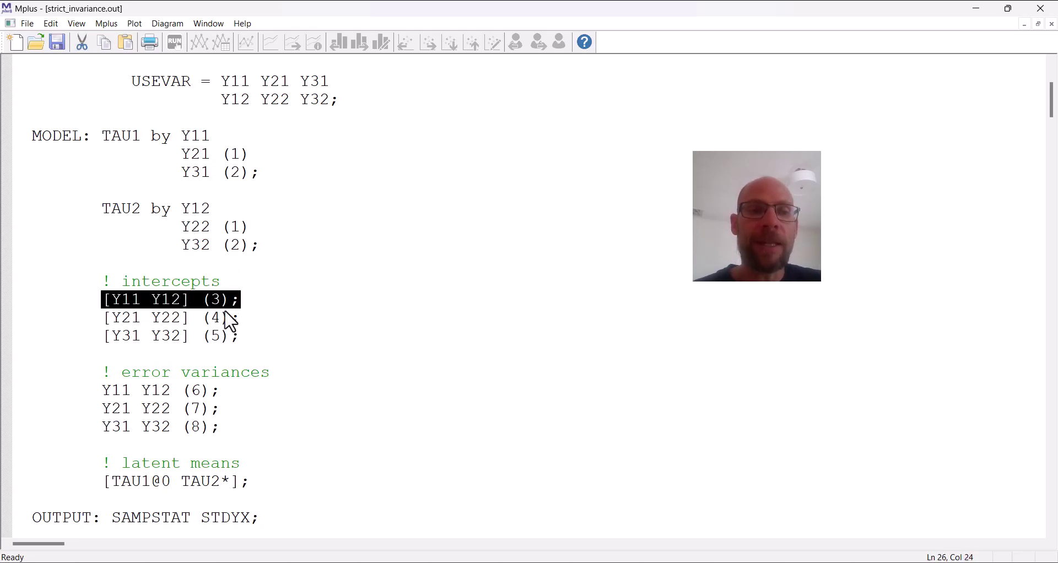
{"action": "left_click_drag", "start_coordinate": [111, 318], "coordinate": [181, 318]}
{"action": "left_click_drag", "start_coordinate": [113, 337], "coordinate": [235, 339]}
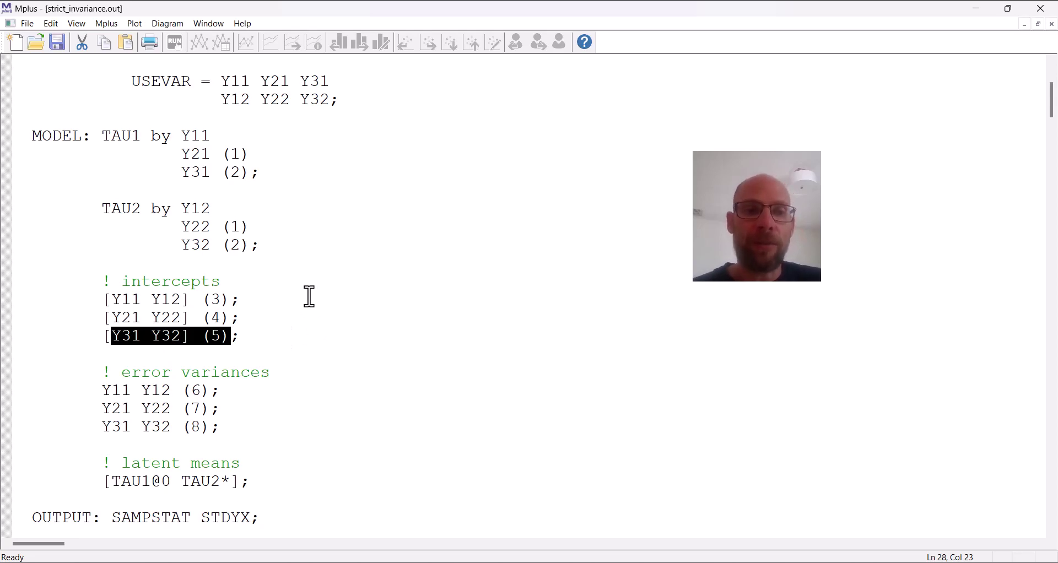
Highlight the error variances block, then the Y11 Y12 (6) statement
{"action": "scroll", "coordinate": [276, 298], "scroll_direction": "down", "scroll_amount": 2}
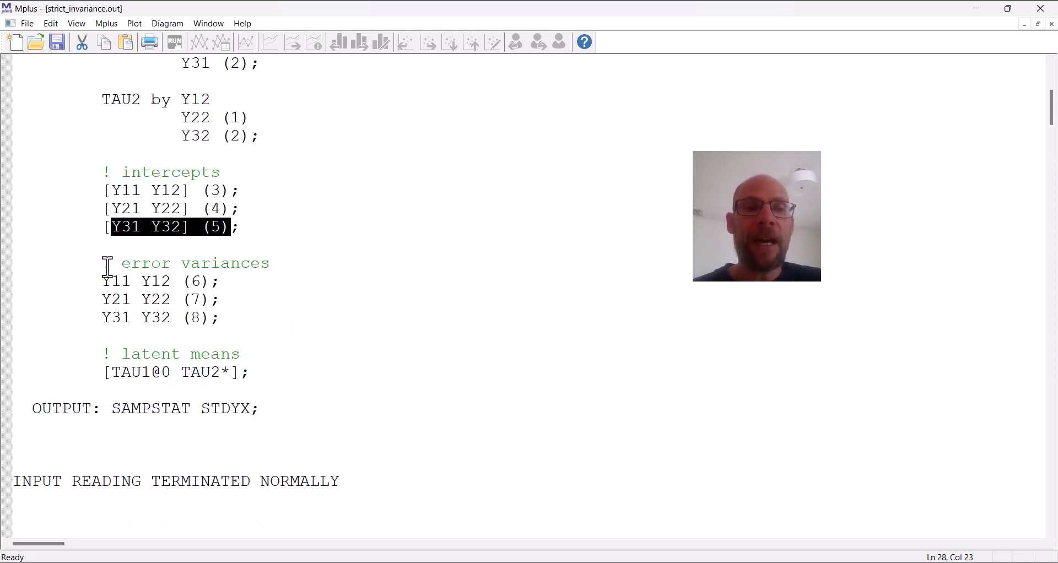
{"action": "left_click_drag", "start_coordinate": [106, 267], "coordinate": [278, 321]}
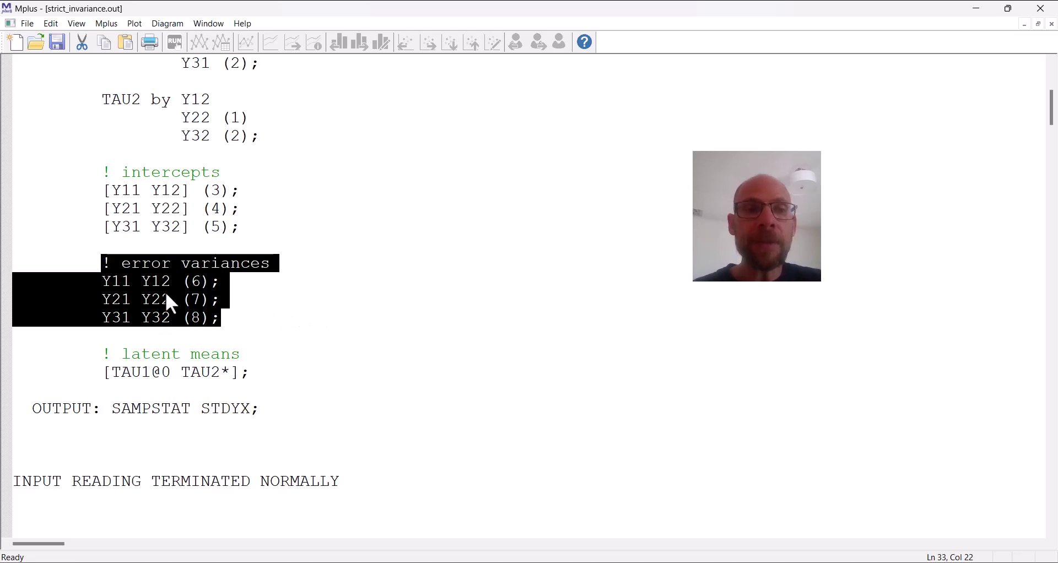
{"action": "left_click", "coordinate": [132, 295]}
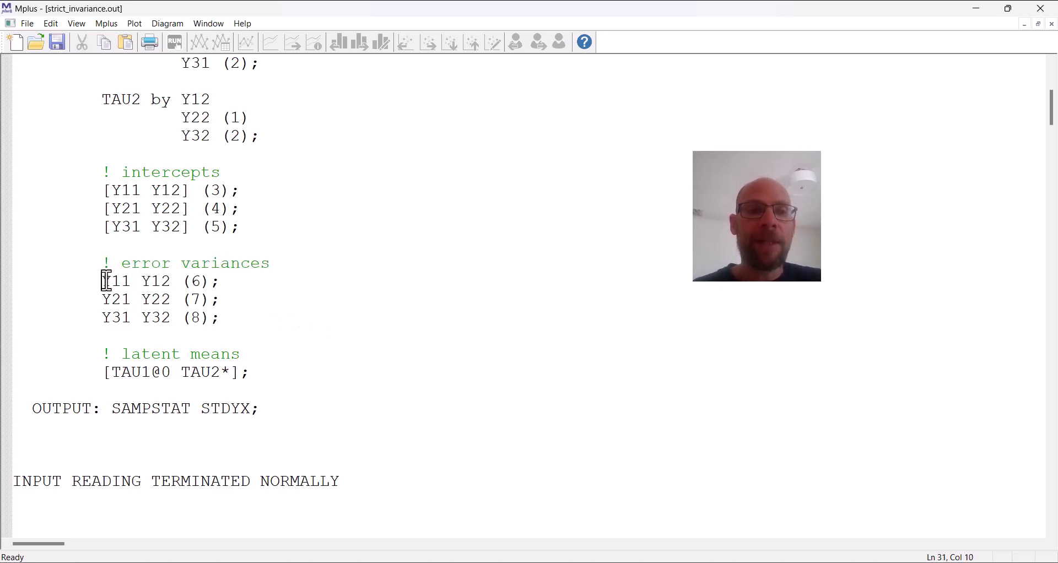
{"action": "left_click_drag", "start_coordinate": [107, 281], "coordinate": [234, 280]}
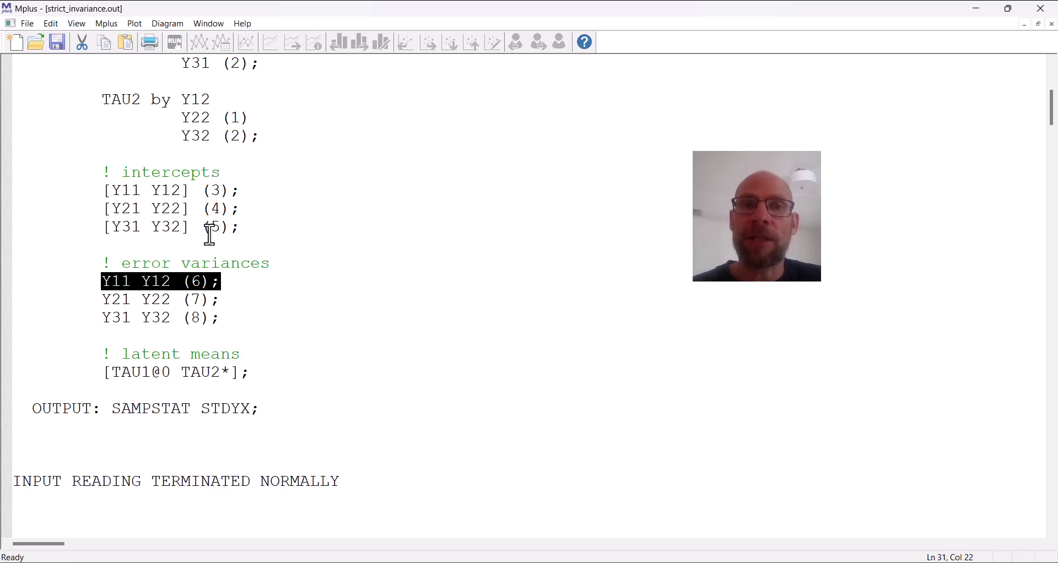
Highlight the TAU1 and TAU2 factor lines in the MODEL section
{"action": "scroll", "coordinate": [220, 131], "scroll_direction": "up", "scroll_amount": 2}
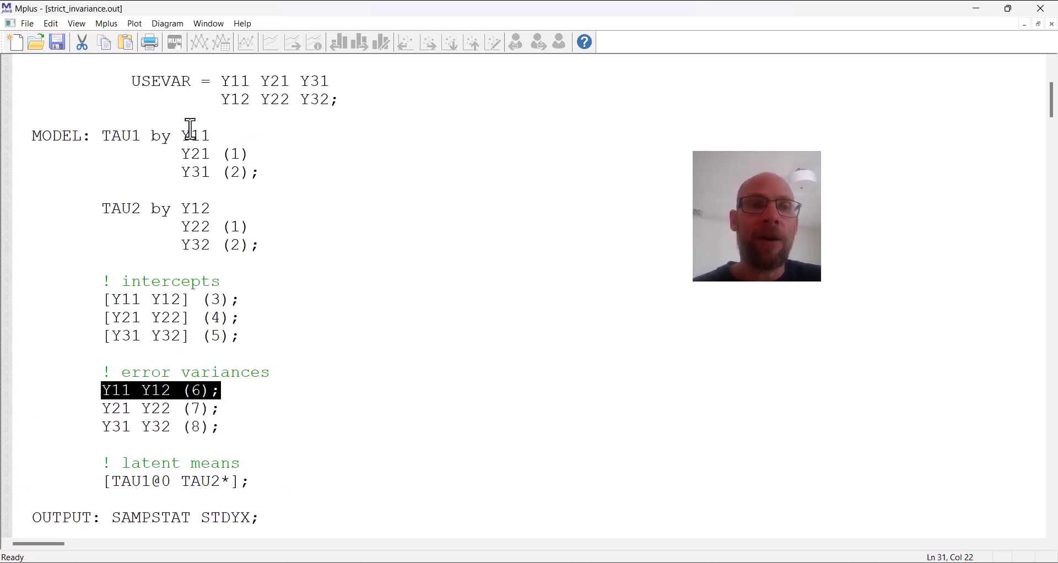
{"action": "left_click_drag", "start_coordinate": [102, 136], "coordinate": [147, 140]}
{"action": "left_click_drag", "start_coordinate": [102, 208], "coordinate": [158, 209]}
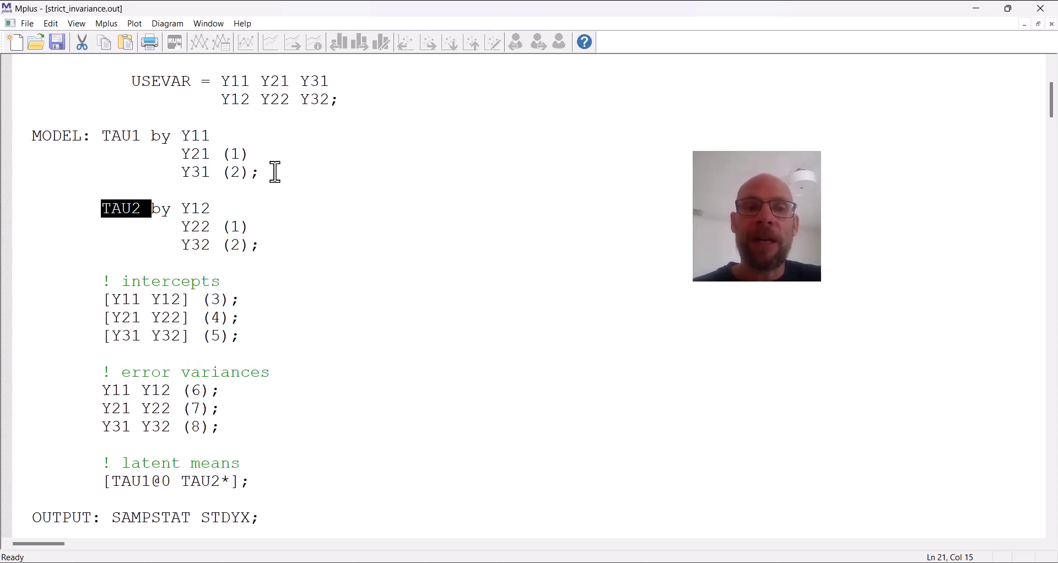
{"action": "scroll", "coordinate": [274, 175], "scroll_direction": "down", "scroll_amount": 4}
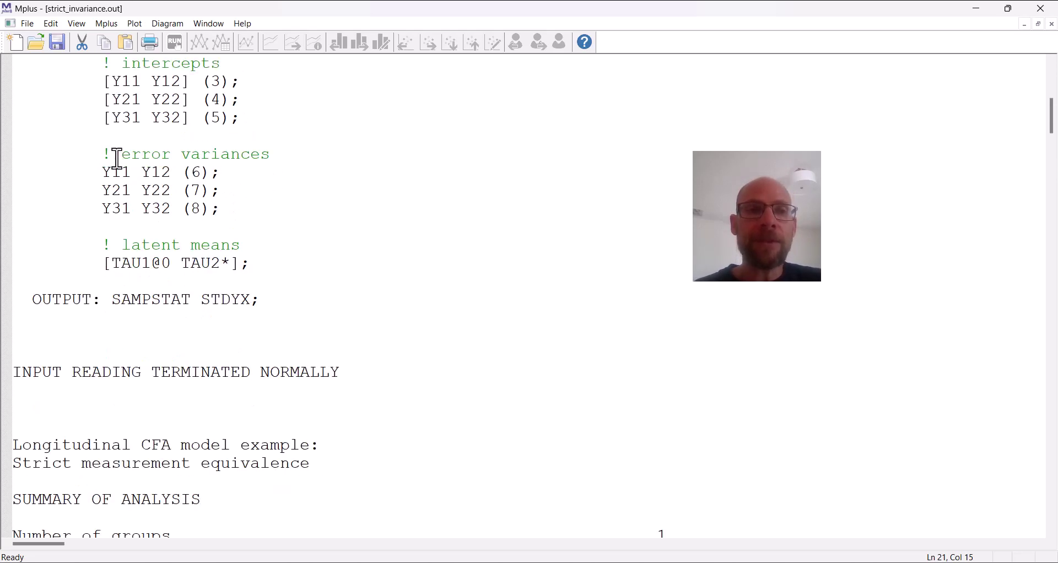
{"action": "left_click_drag", "start_coordinate": [103, 171], "coordinate": [257, 206]}
Highlight error variances (6)–(8), then intercepts (3)–(5) and error variances together
{"action": "scroll", "coordinate": [347, 226], "scroll_direction": "up", "scroll_amount": 2}
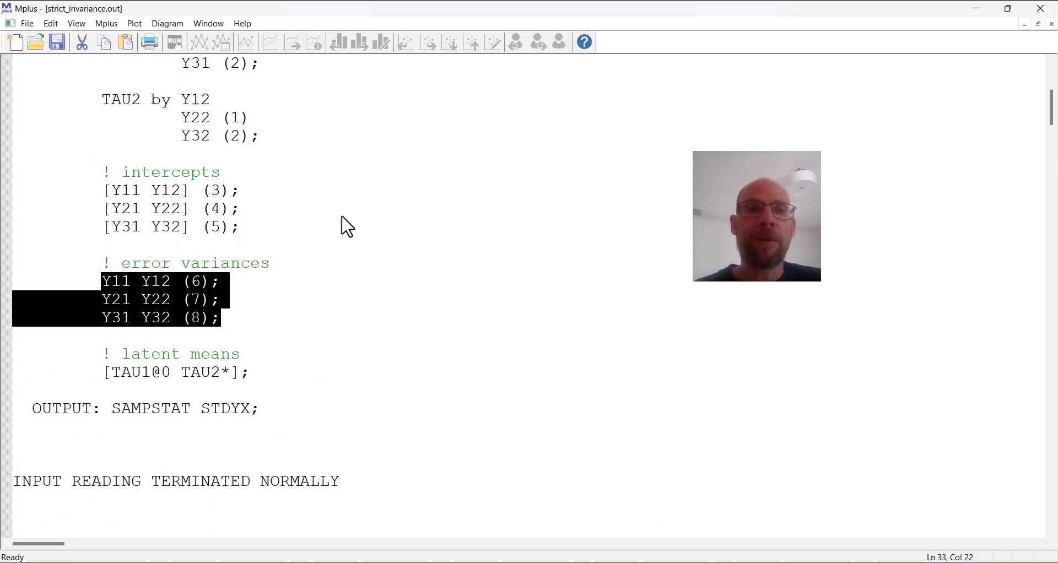
{"action": "scroll", "coordinate": [347, 226], "scroll_direction": "up", "scroll_amount": 4}
{"action": "scroll", "coordinate": [338, 232], "scroll_direction": "down", "scroll_amount": 2}
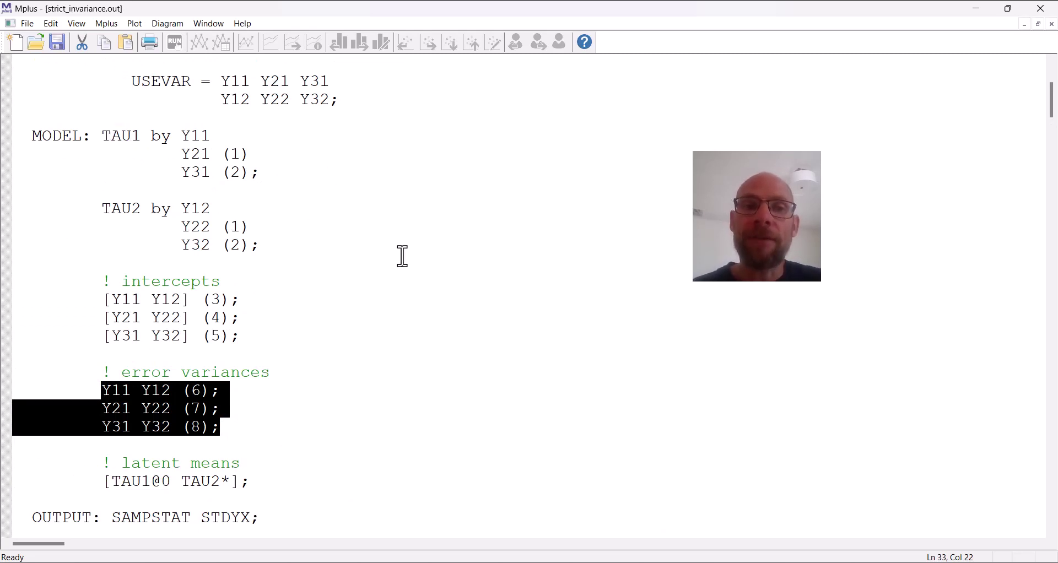
{"action": "left_click_drag", "start_coordinate": [239, 427], "coordinate": [72, 372]}
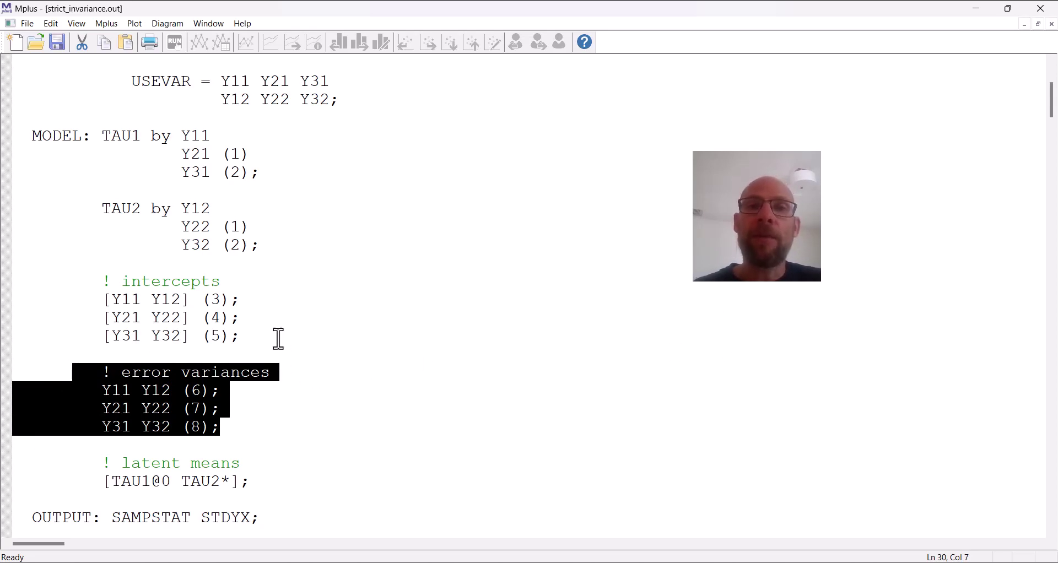
{"action": "left_click_drag", "start_coordinate": [252, 428], "coordinate": [106, 281]}
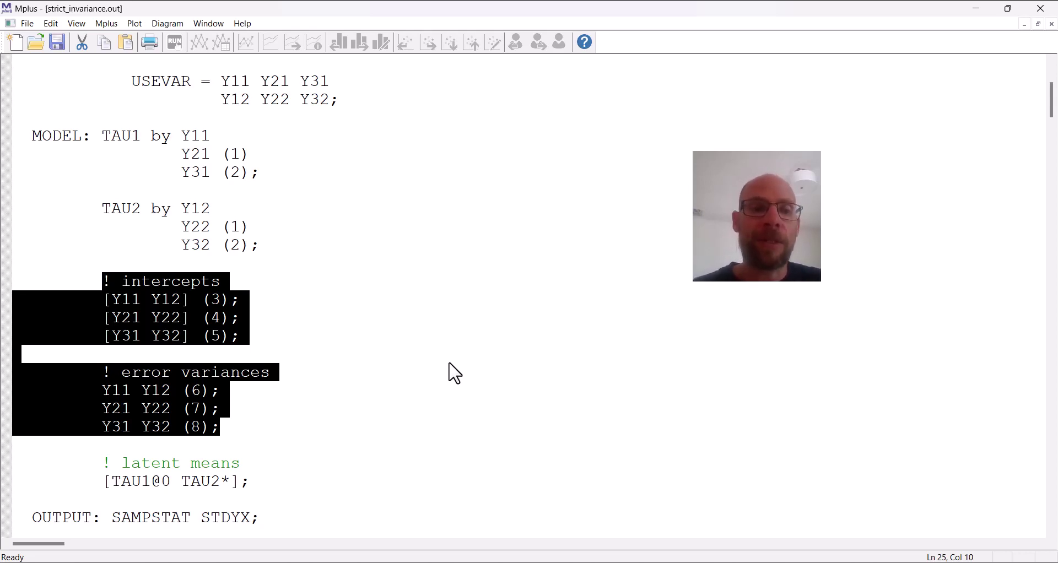
Highlight the latent means statement, then TAU1@0 and the freely estimated TAU2* mean
{"action": "scroll", "coordinate": [308, 339], "scroll_direction": "down", "scroll_amount": 2}
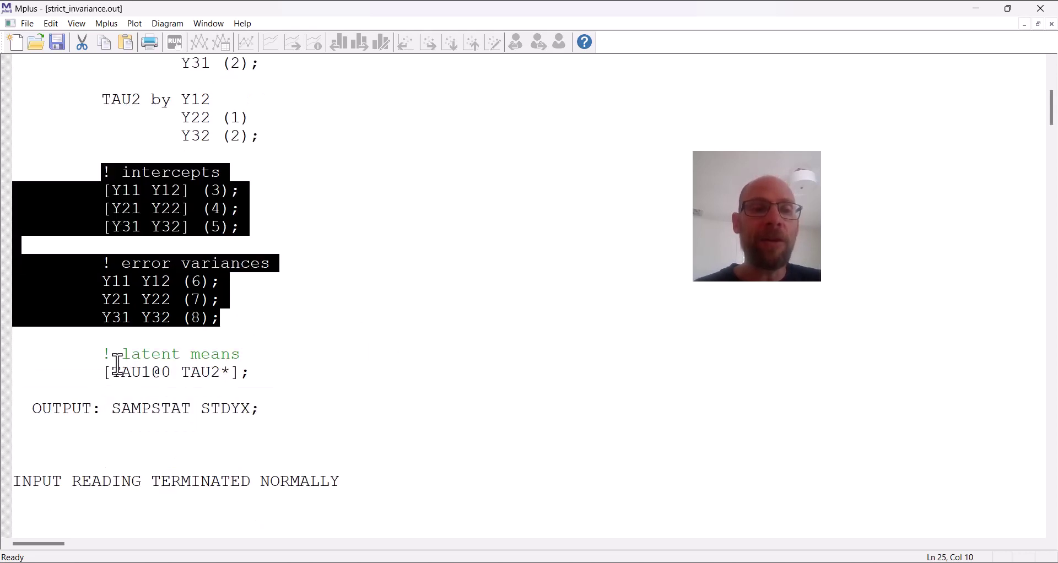
{"action": "left_click_drag", "start_coordinate": [104, 355], "coordinate": [261, 377]}
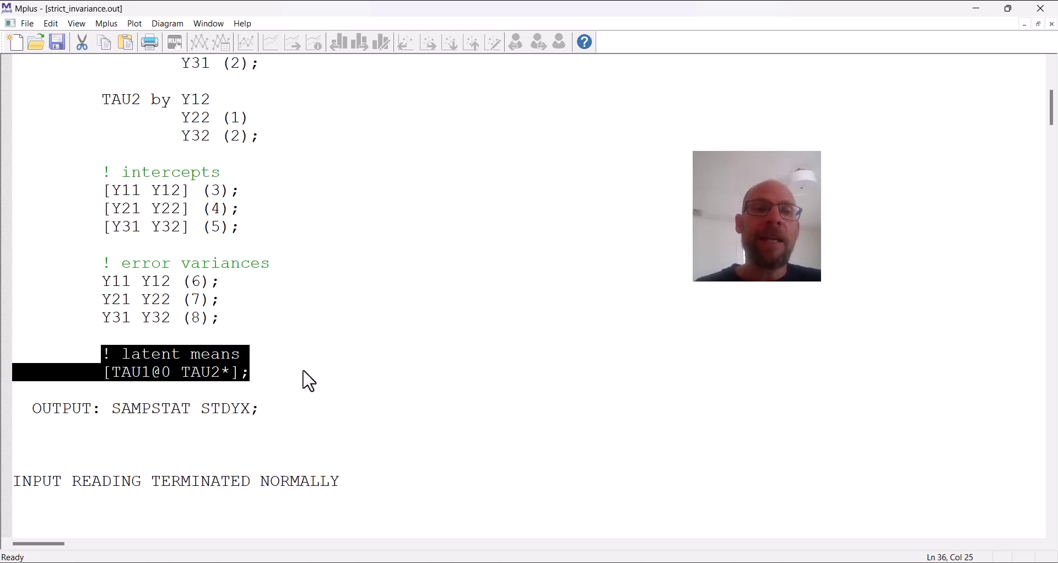
{"action": "left_click", "coordinate": [209, 378]}
{"action": "left_click_drag", "start_coordinate": [167, 373], "coordinate": [110, 374]}
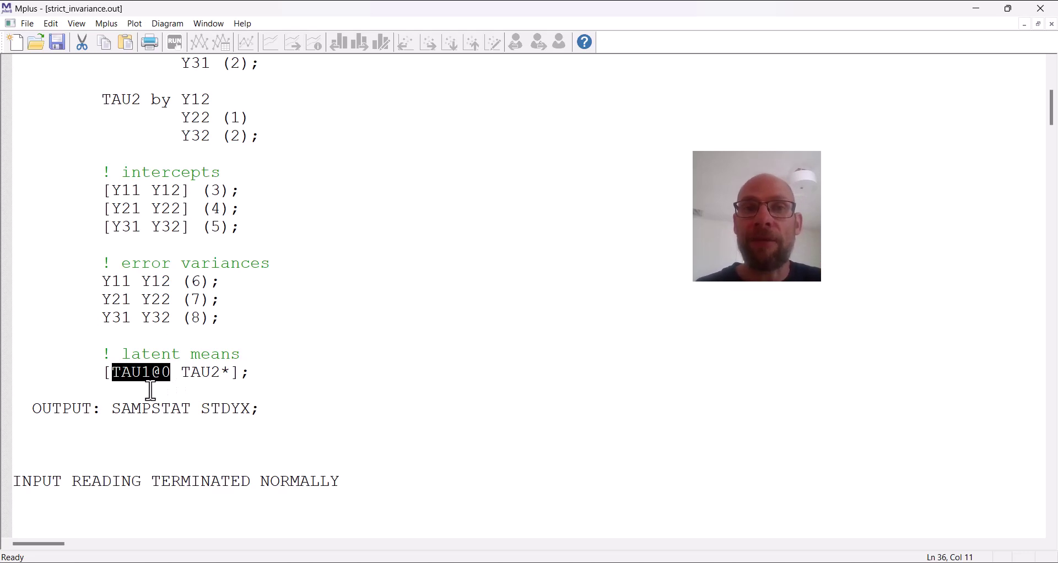
{"action": "left_click_drag", "start_coordinate": [182, 372], "coordinate": [221, 372]}
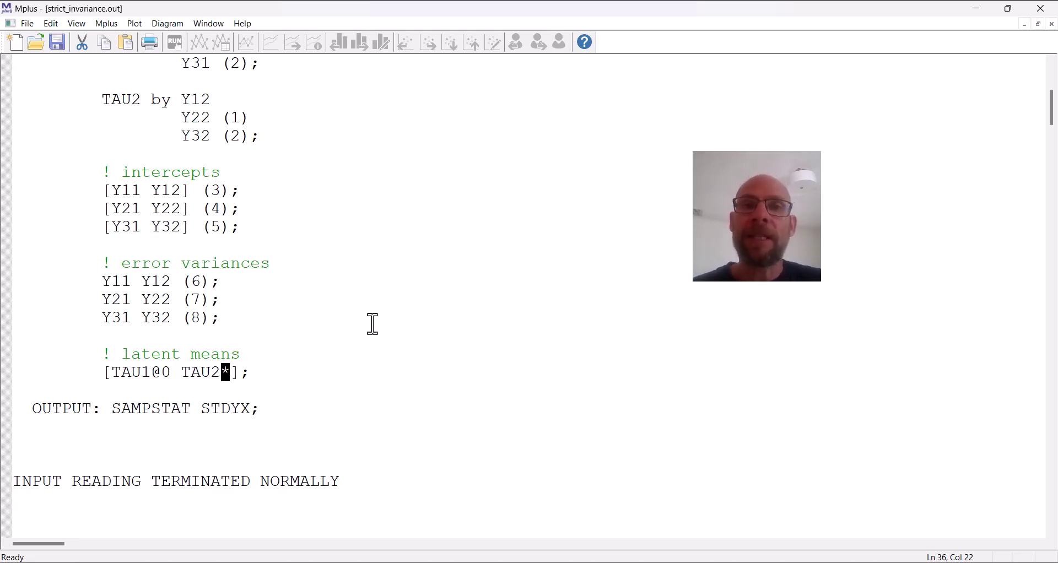
Highlight the intercept lines and the equal loading lines across both factors
{"action": "scroll", "coordinate": [330, 246], "scroll_direction": "up", "scroll_amount": 2}
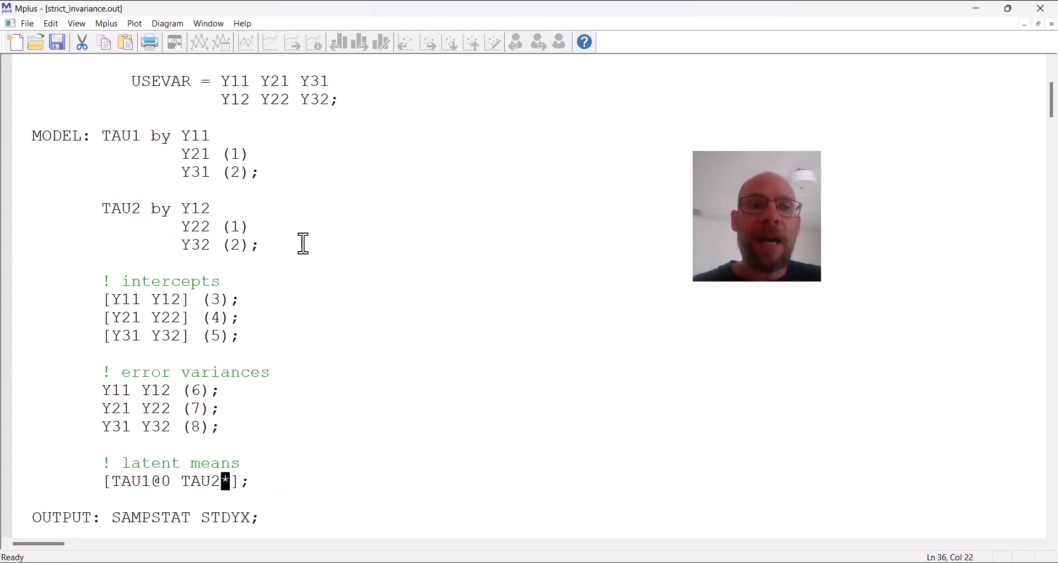
{"action": "left_click_drag", "start_coordinate": [240, 336], "coordinate": [103, 299]}
{"action": "left_click", "coordinate": [294, 236]}
{"action": "left_click_drag", "start_coordinate": [294, 236], "coordinate": [205, 177]}
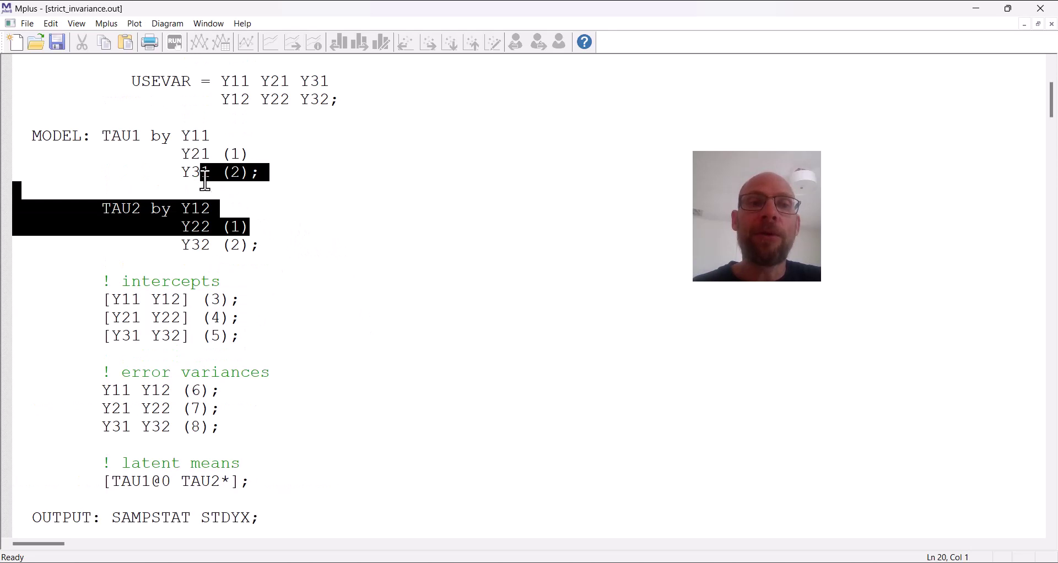
{"action": "left_click", "coordinate": [333, 202]}
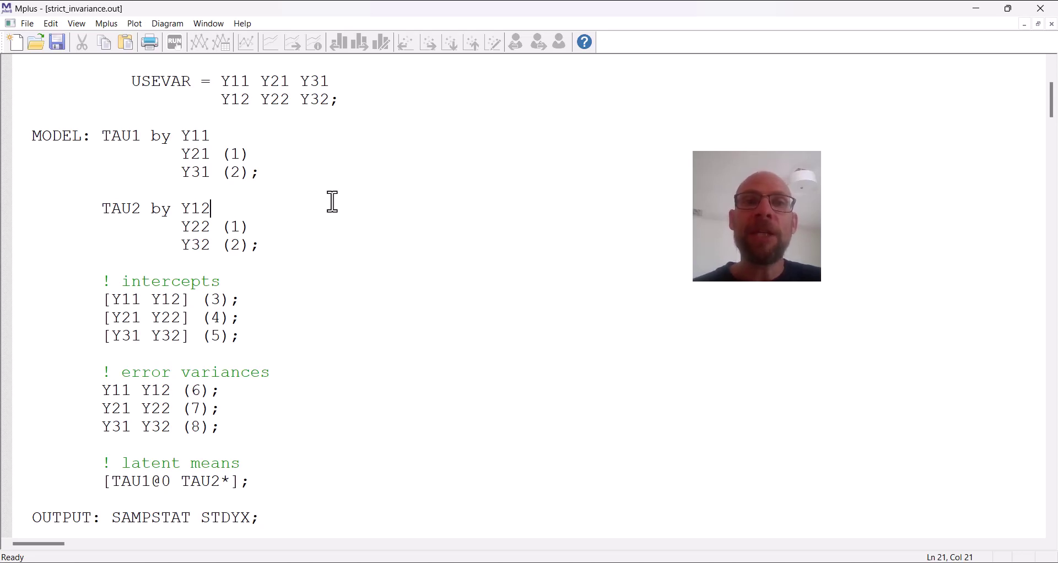
Highlight TAU1 and TAU2, then TAU1@0 and the free TAU2* latent mean
{"action": "left_click_drag", "start_coordinate": [103, 135], "coordinate": [139, 146]}
{"action": "left_click_drag", "start_coordinate": [104, 211], "coordinate": [143, 215]}
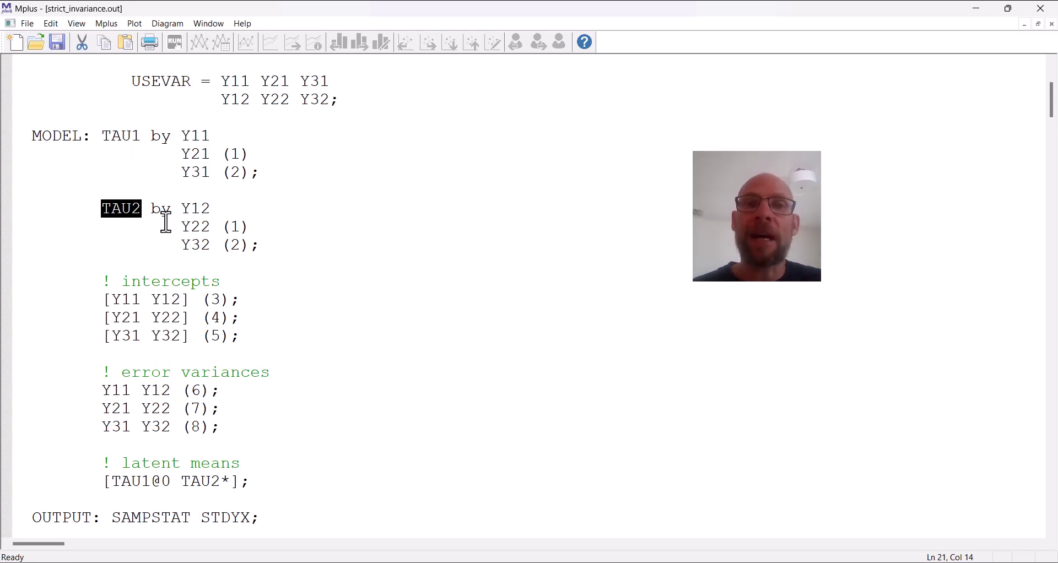
{"action": "scroll", "coordinate": [144, 278], "scroll_direction": "down", "scroll_amount": 4}
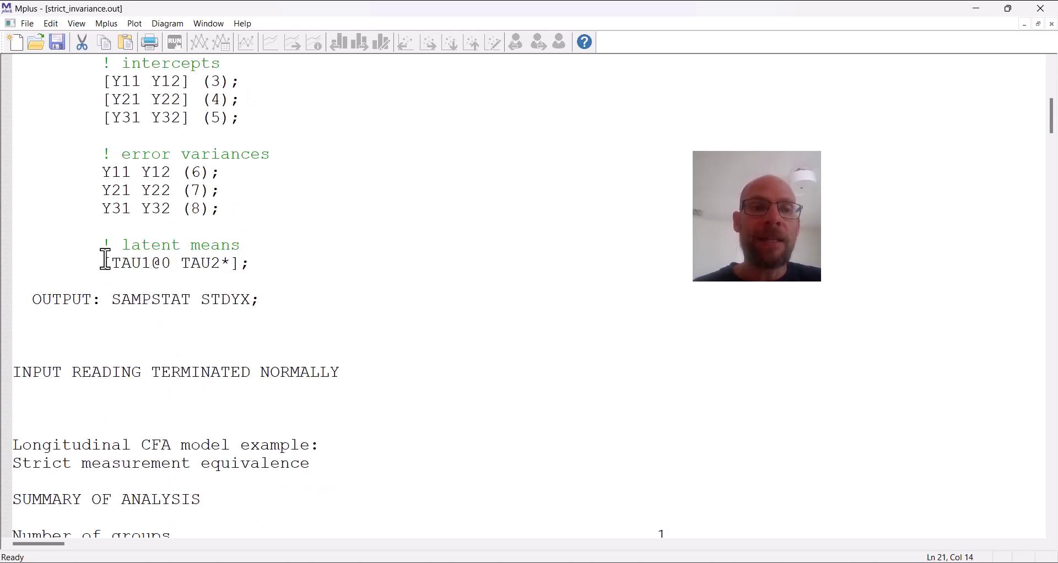
{"action": "left_click_drag", "start_coordinate": [110, 263], "coordinate": [174, 271]}
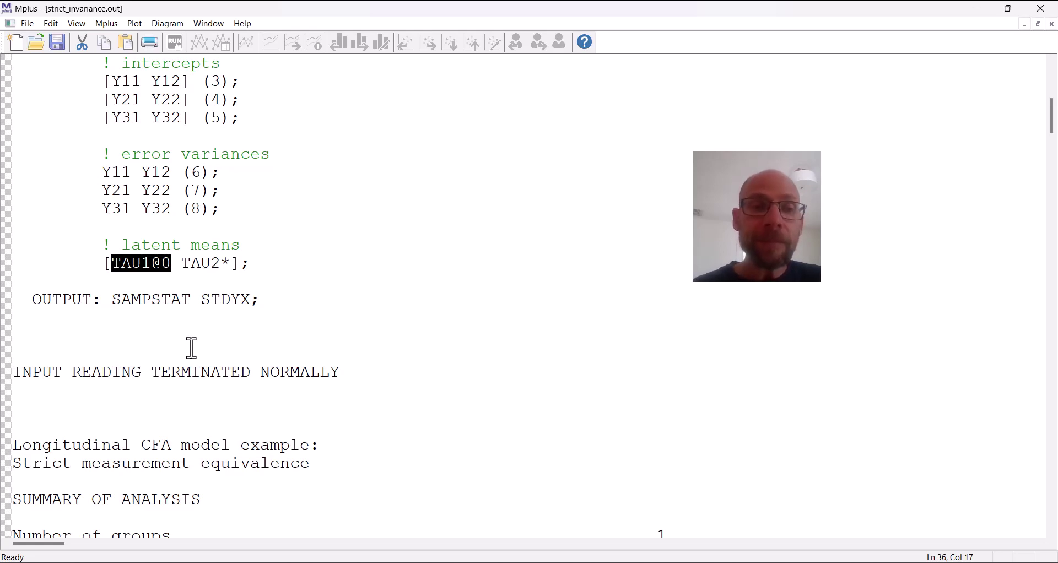
{"action": "left_click_drag", "start_coordinate": [182, 264], "coordinate": [230, 270]}
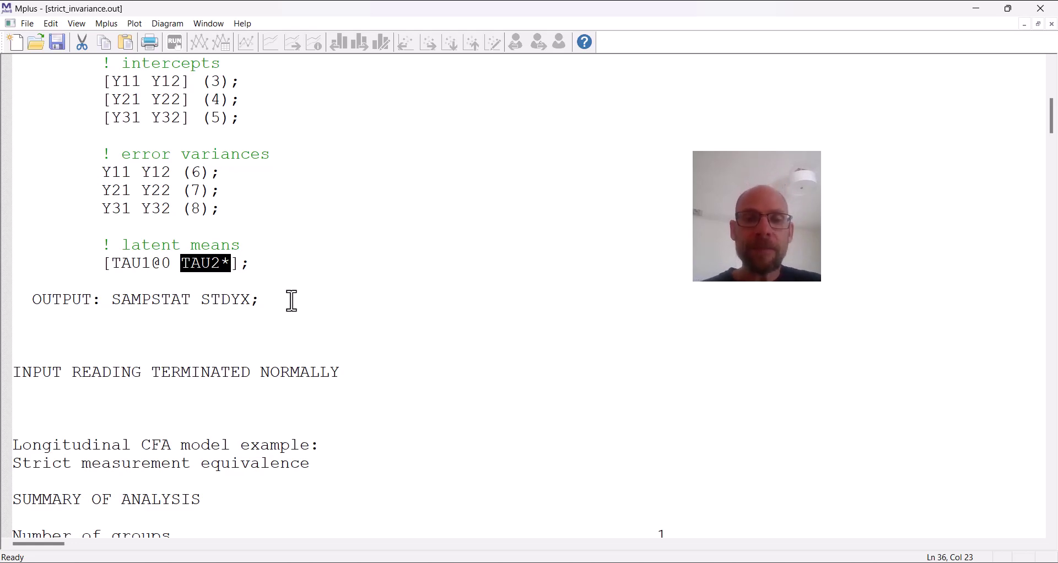
Highlight the chi-square result (17.430, 15 df, p=0.2938), then continue down to MODEL RESULTS
{"action": "scroll", "coordinate": [229, 248], "scroll_direction": "down", "scroll_amount": 6}
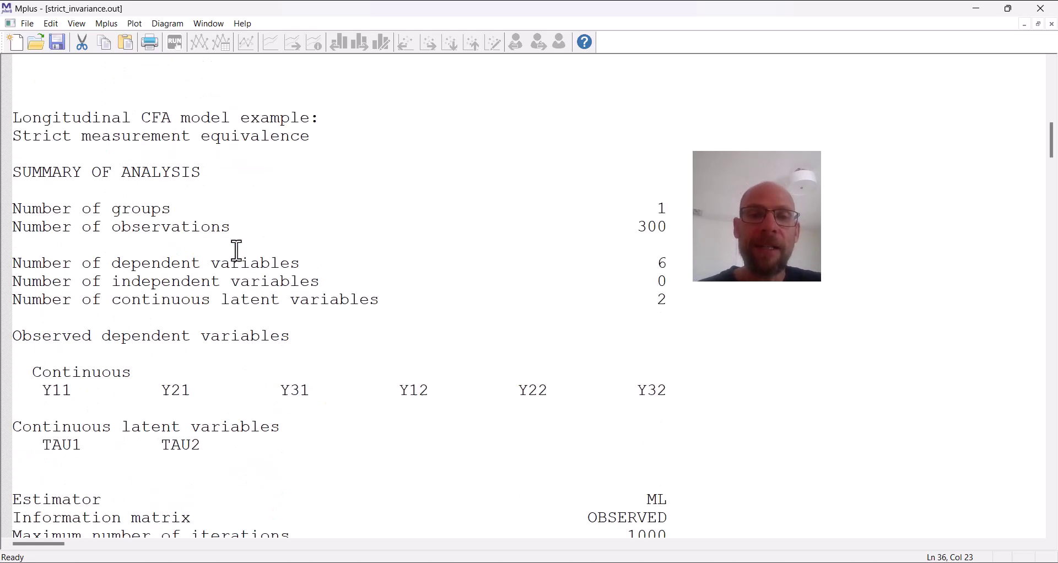
{"action": "scroll", "coordinate": [237, 249], "scroll_direction": "down", "scroll_amount": 20}
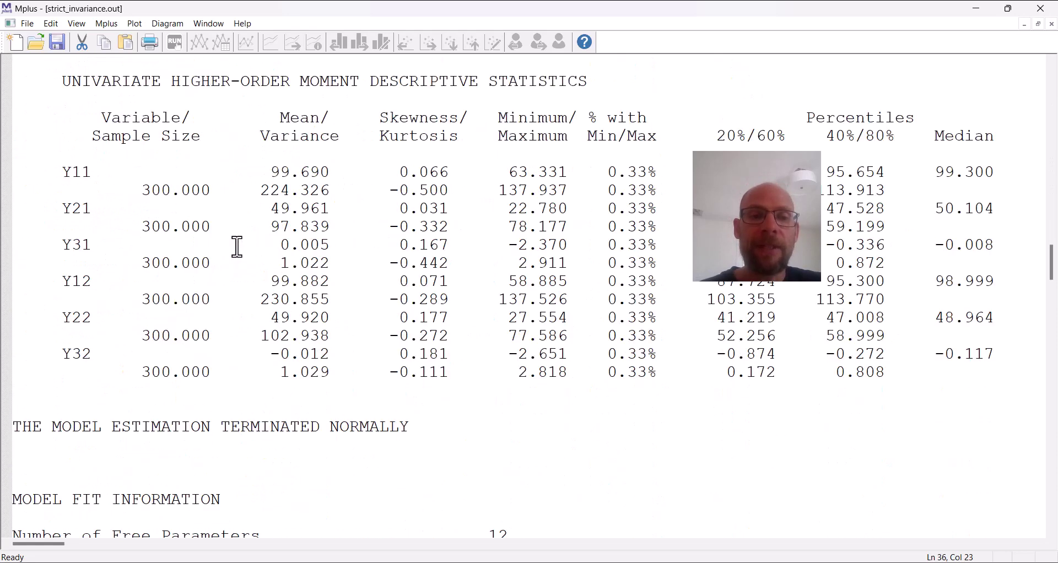
{"action": "scroll", "coordinate": [237, 249], "scroll_direction": "down", "scroll_amount": 14}
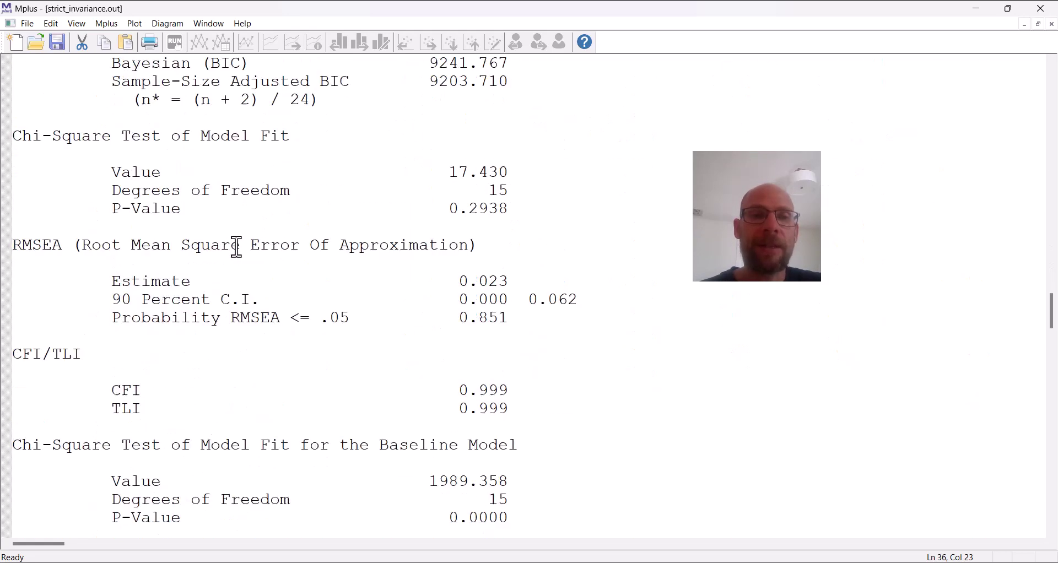
{"action": "left_click_drag", "start_coordinate": [21, 136], "coordinate": [564, 217]}
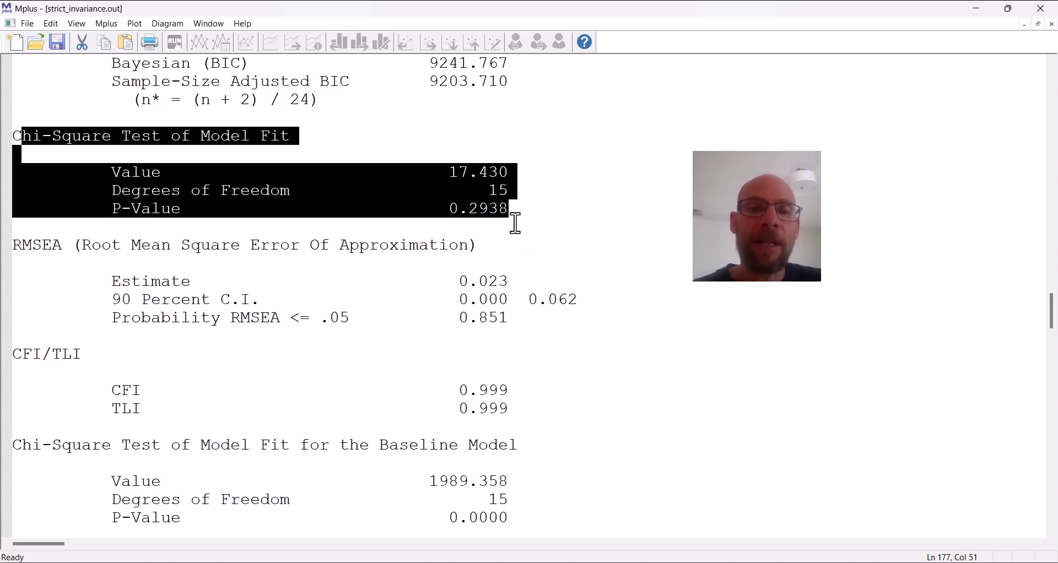
{"action": "scroll", "coordinate": [478, 298], "scroll_direction": "down", "scroll_amount": 4}
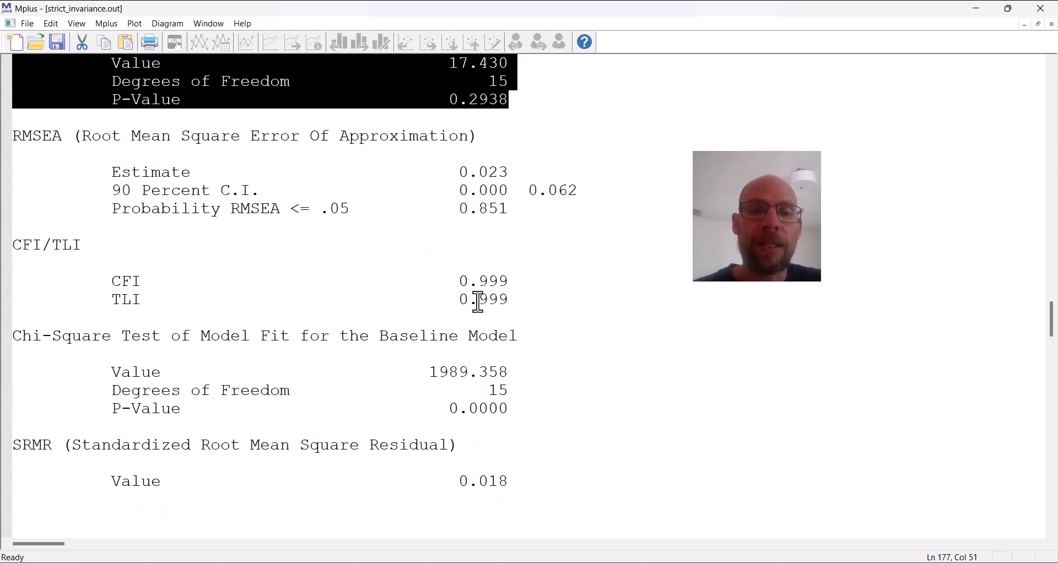
{"action": "scroll", "coordinate": [474, 289], "scroll_direction": "down", "scroll_amount": 3}
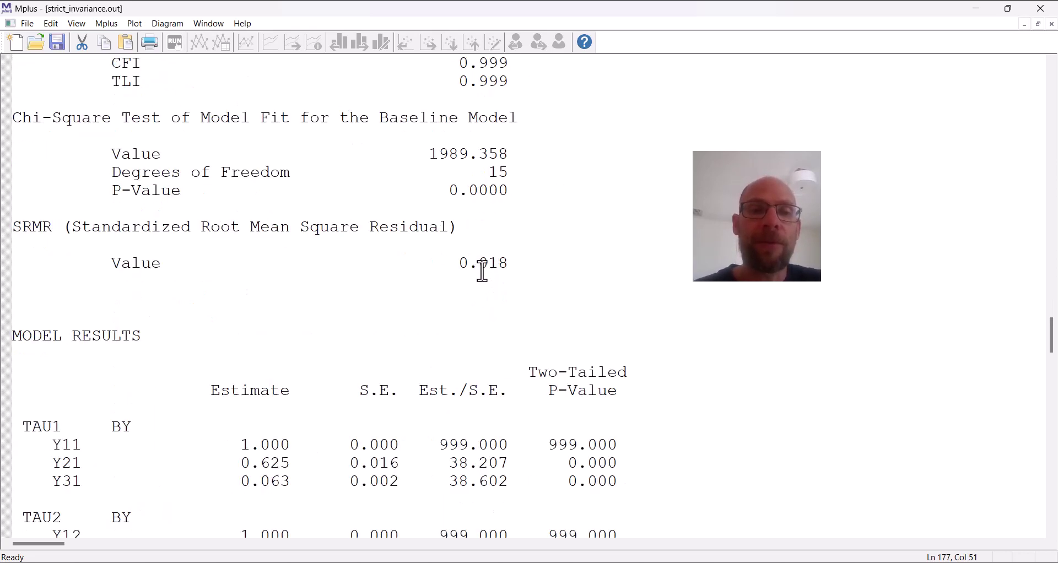
{"action": "scroll", "coordinate": [481, 269], "scroll_direction": "down", "scroll_amount": 3}
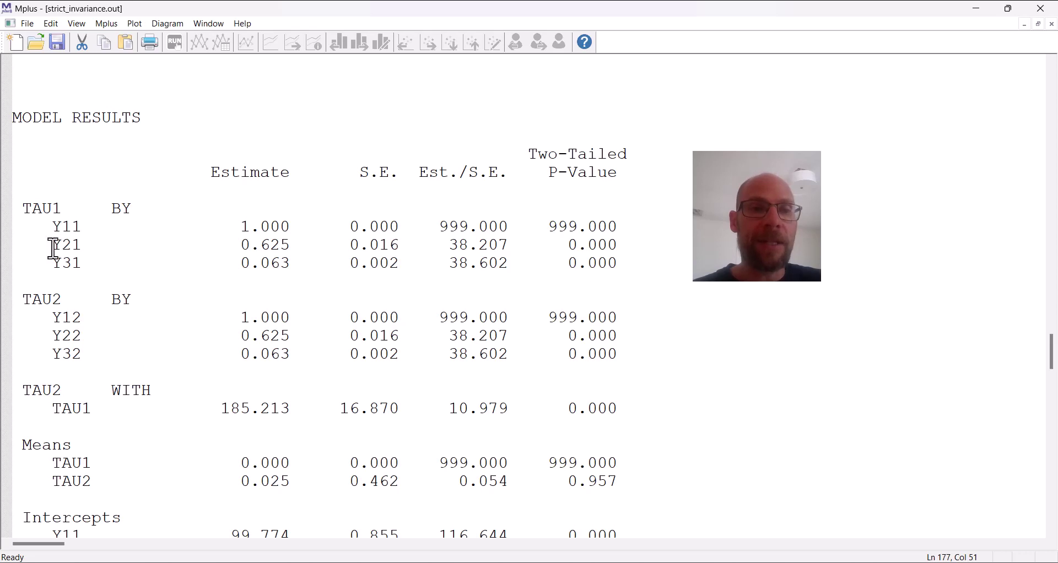
Compare equal Y21/Y22 loadings 0.625 (S.E. 0.016) and Y31/Y32 loadings 0.063, then reach Intercepts
{"action": "left_click_drag", "start_coordinate": [43, 245], "coordinate": [300, 255]}
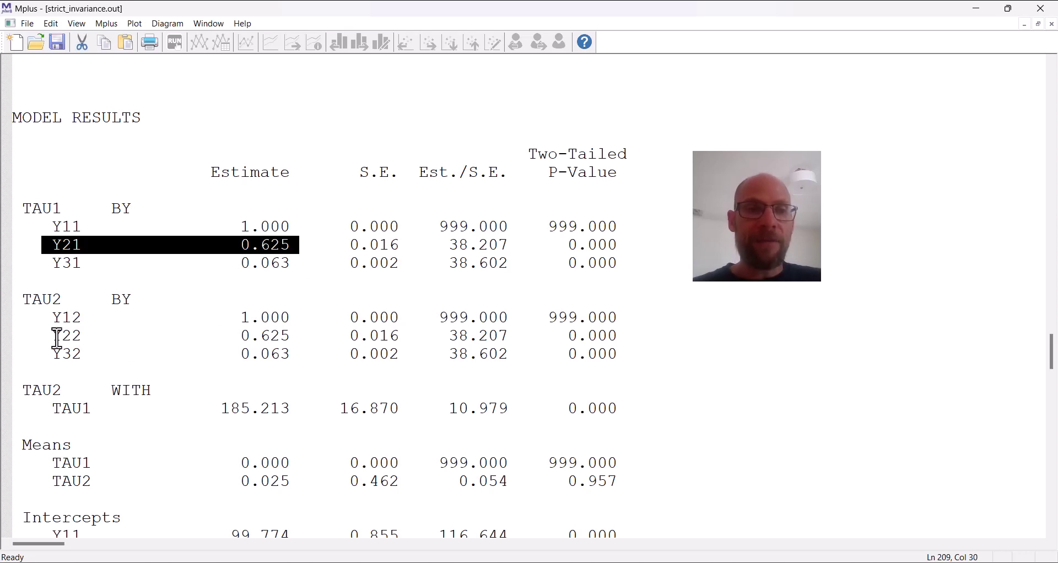
{"action": "left_click_drag", "start_coordinate": [53, 338], "coordinate": [293, 338]}
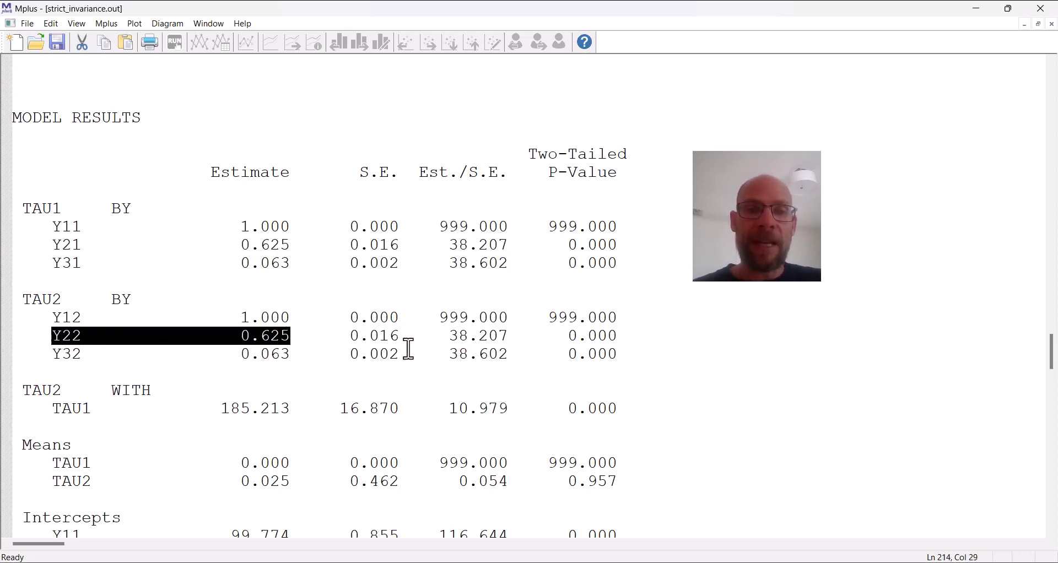
{"action": "left_click_drag", "start_coordinate": [401, 338], "coordinate": [350, 338]}
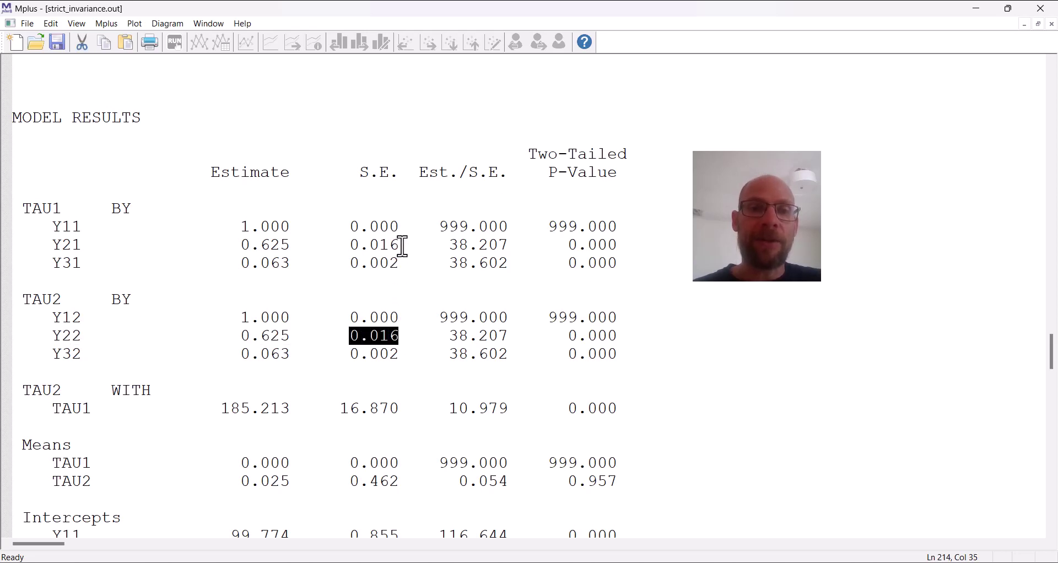
{"action": "left_click_drag", "start_coordinate": [401, 245], "coordinate": [342, 249]}
{"action": "left_click_drag", "start_coordinate": [396, 336], "coordinate": [343, 346]}
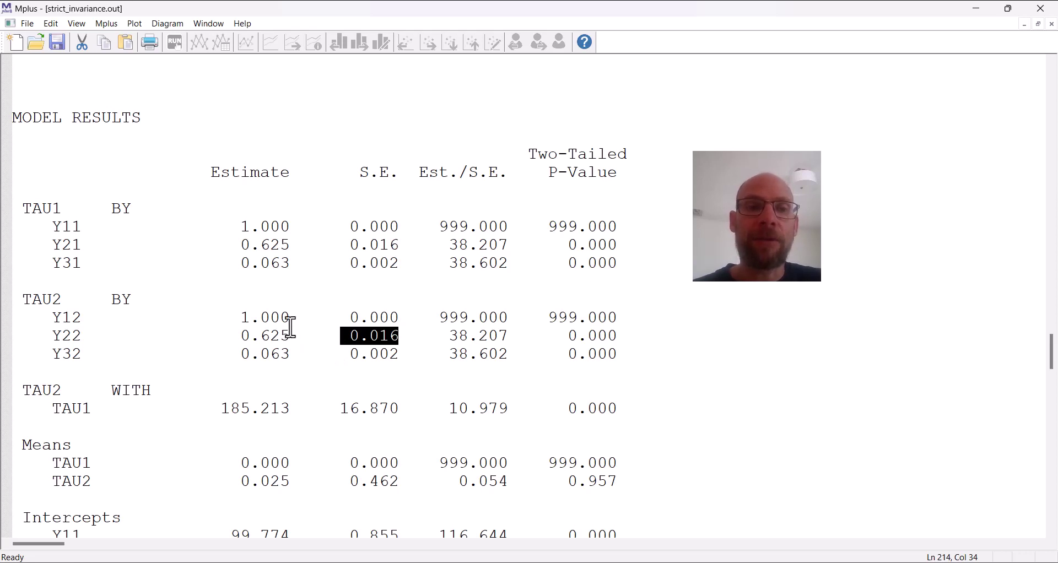
{"action": "left_click_drag", "start_coordinate": [302, 264], "coordinate": [43, 267]}
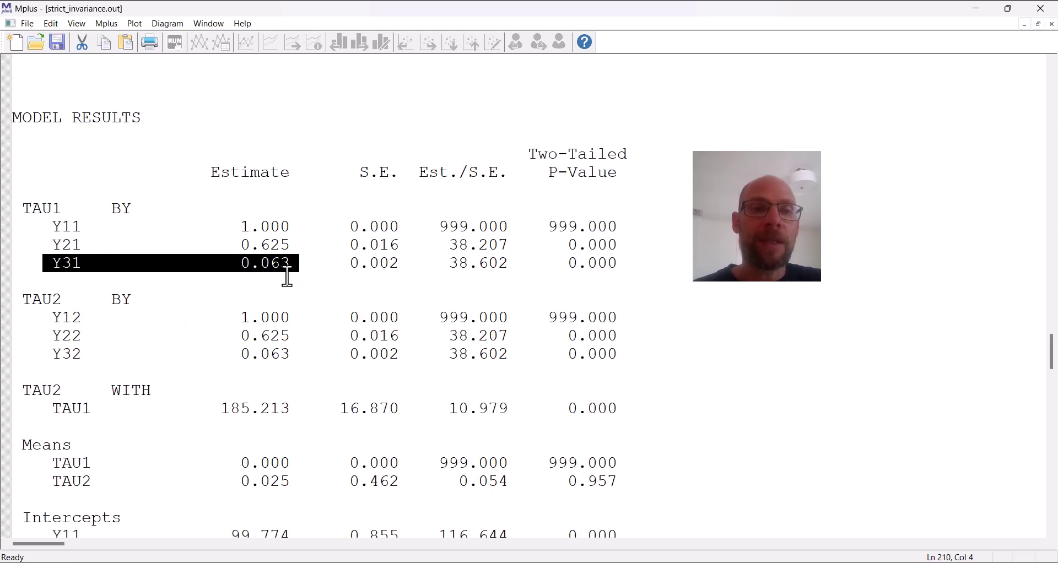
{"action": "left_click_drag", "start_coordinate": [292, 357], "coordinate": [16, 352]}
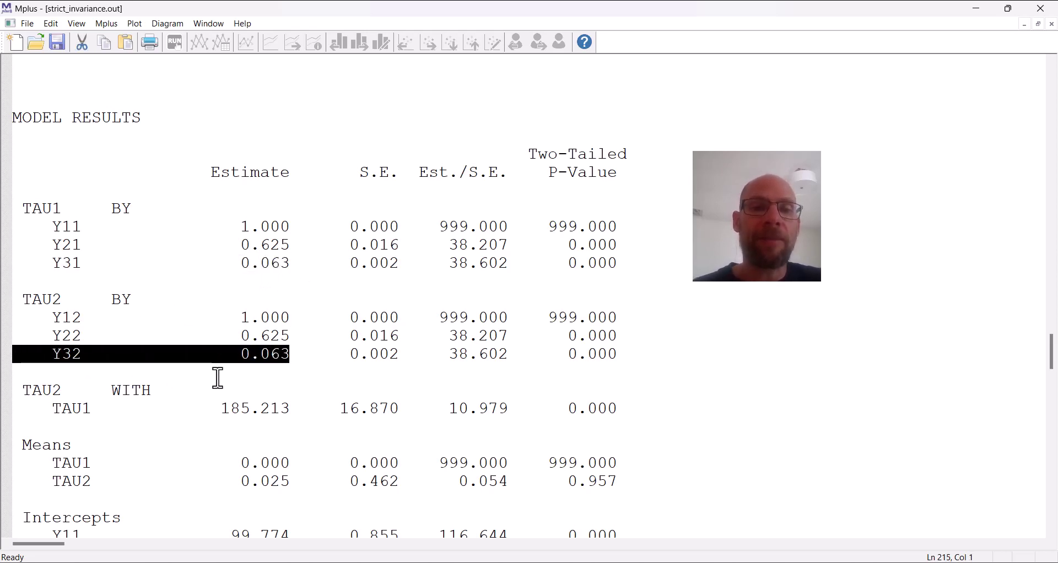
{"action": "scroll", "coordinate": [229, 331], "scroll_direction": "down", "scroll_amount": 4}
{"action": "scroll", "coordinate": [231, 330], "scroll_direction": "down", "scroll_amount": 2}
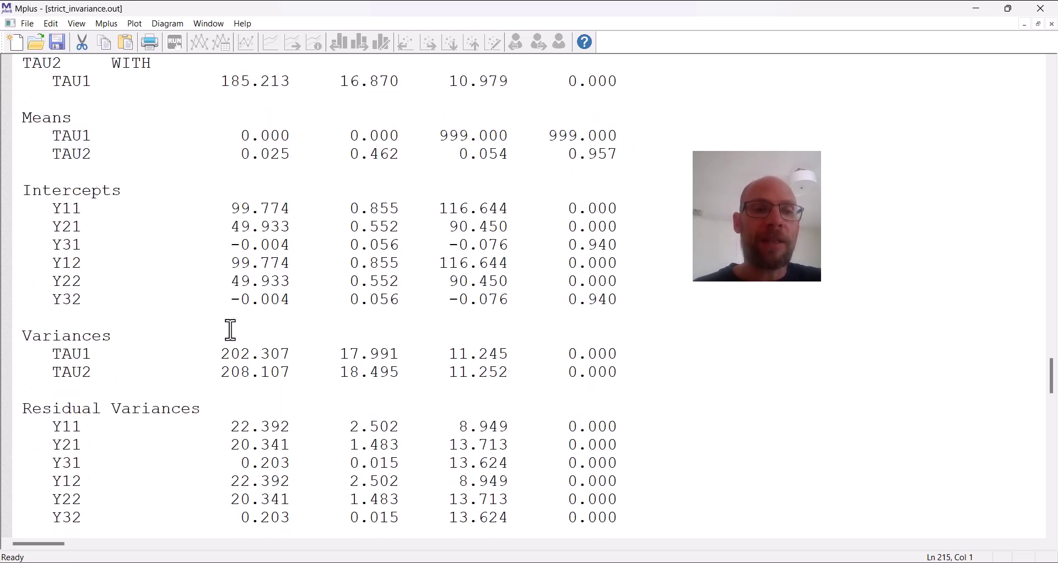
{"action": "left_click_drag", "start_coordinate": [47, 208], "coordinate": [314, 246]}
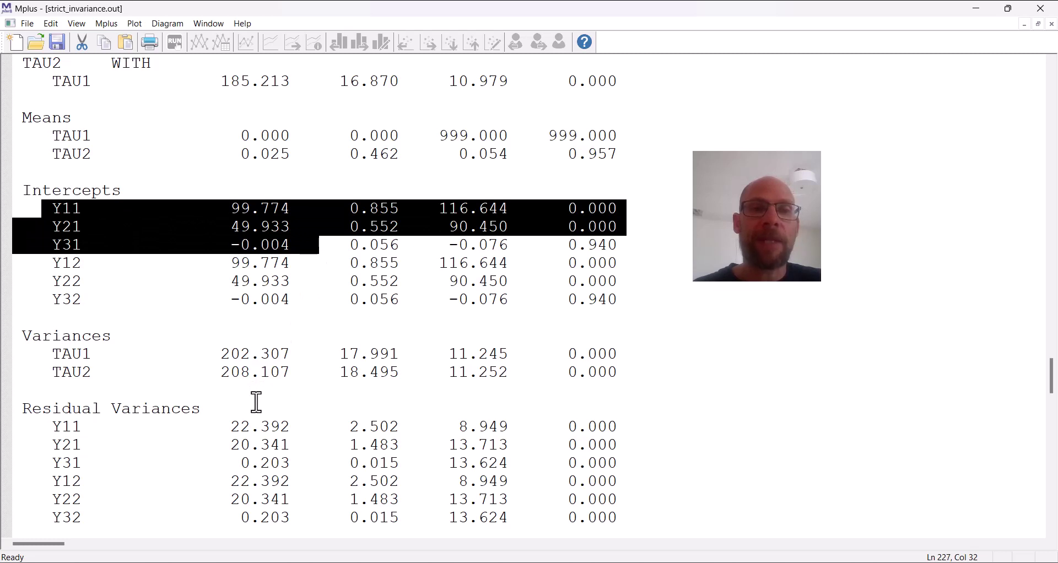
{"action": "left_click_drag", "start_coordinate": [50, 264], "coordinate": [181, 265]}
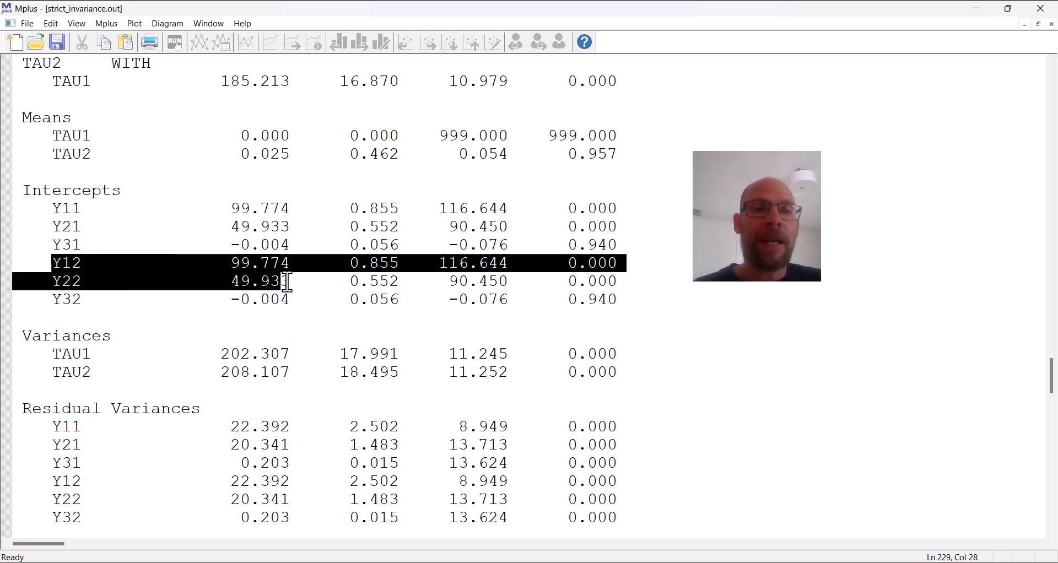
{"action": "left_click_drag", "start_coordinate": [288, 284], "coordinate": [289, 300]}
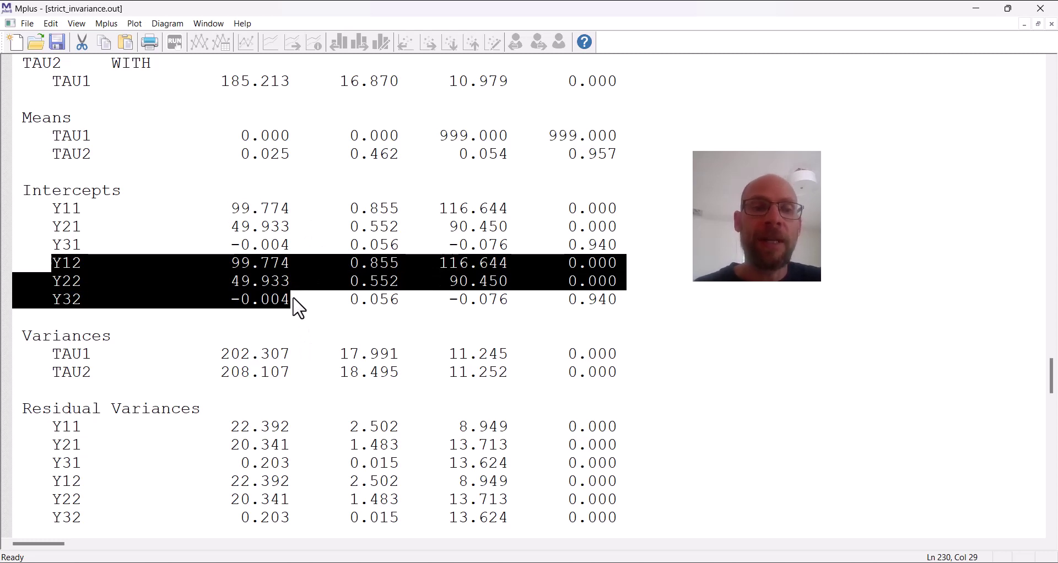
{"action": "scroll", "coordinate": [297, 309], "scroll_direction": "down", "scroll_amount": 4}
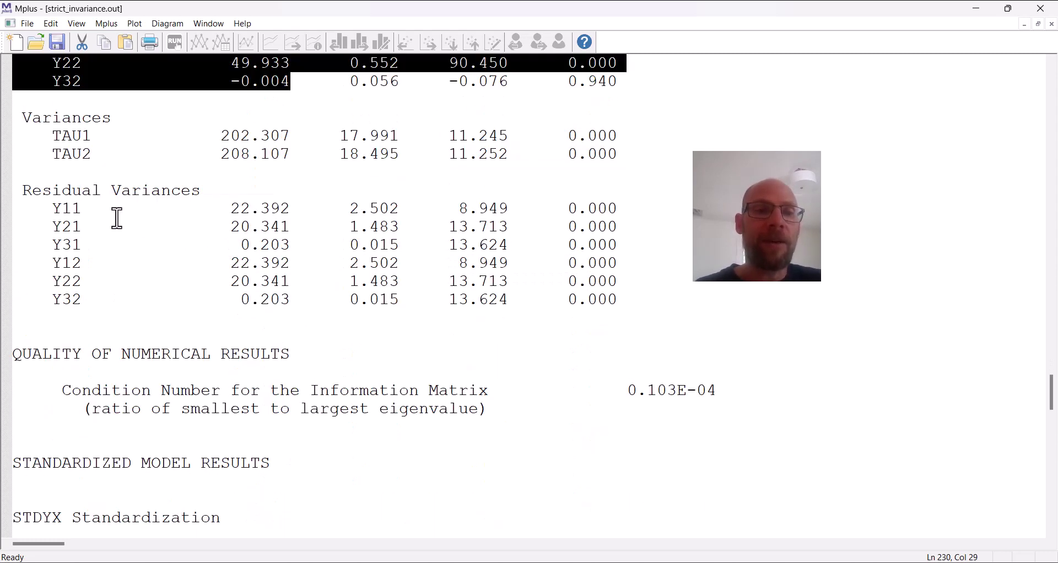
{"action": "left_click_drag", "start_coordinate": [51, 208], "coordinate": [296, 256]}
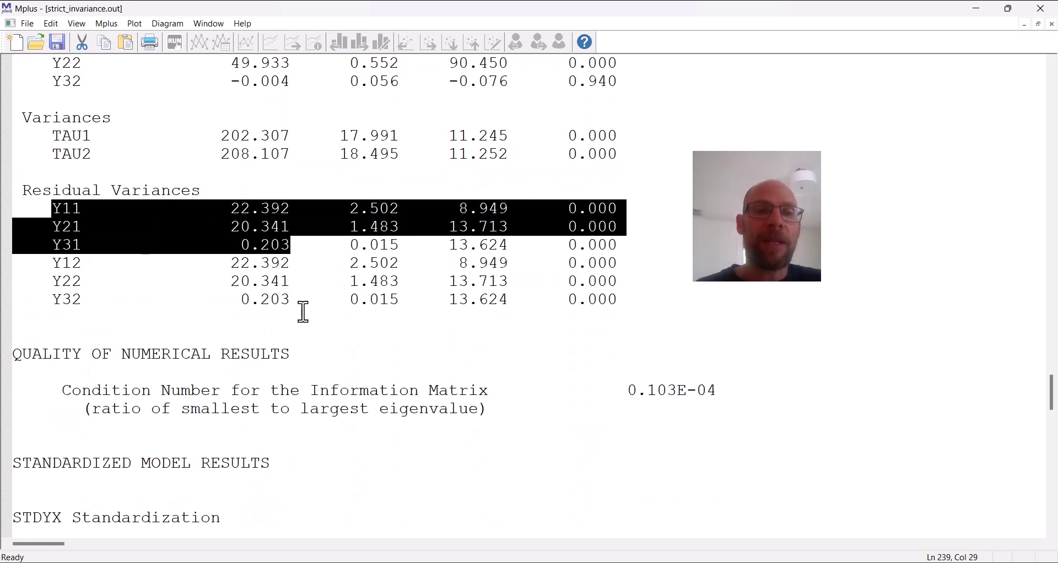
{"action": "left_click_drag", "start_coordinate": [52, 263], "coordinate": [331, 304]}
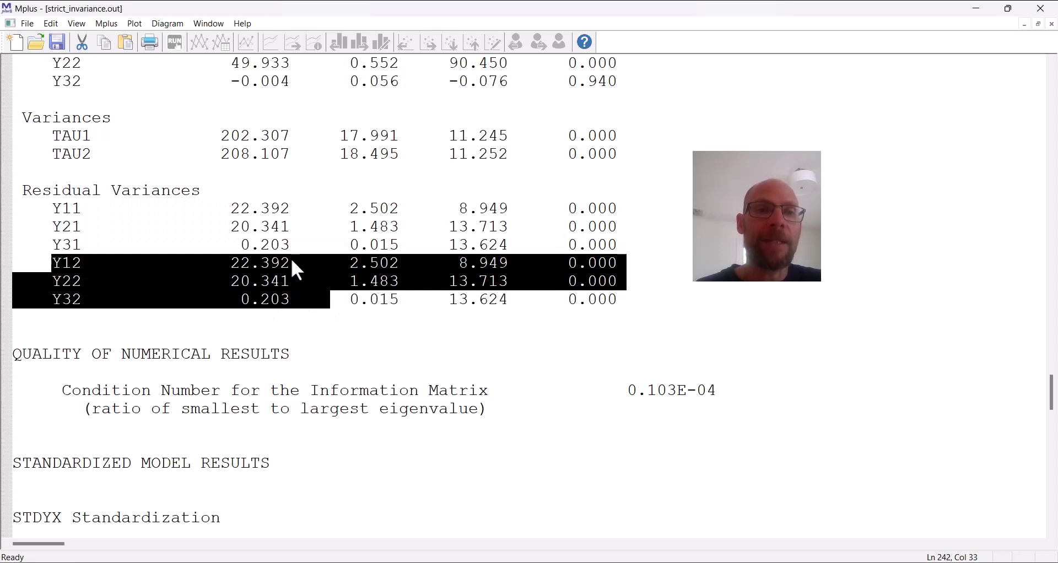
{"action": "scroll", "coordinate": [297, 246], "scroll_direction": "up", "scroll_amount": 4}
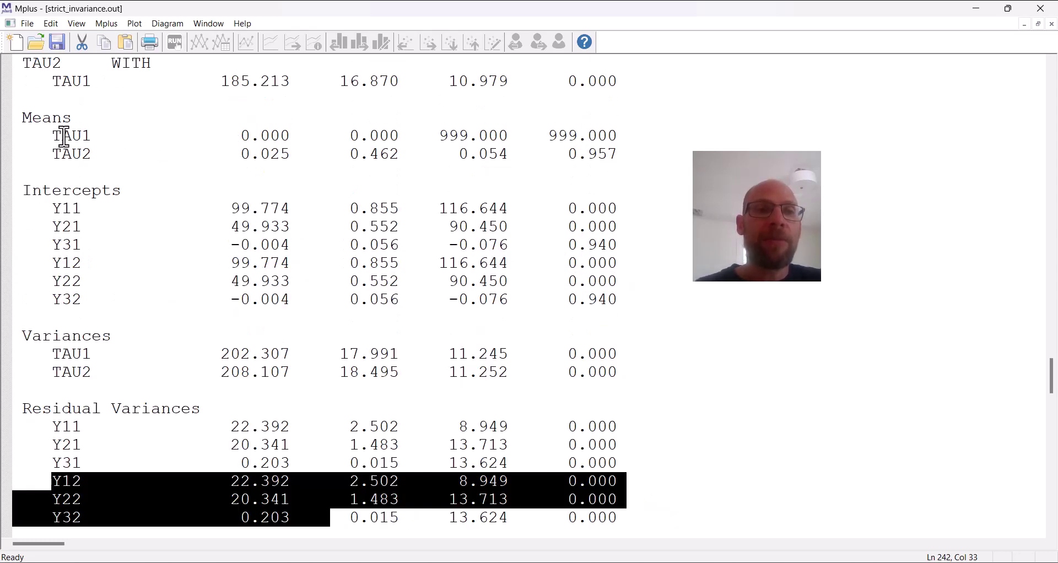
{"action": "left_click_drag", "start_coordinate": [22, 117], "coordinate": [629, 135]}
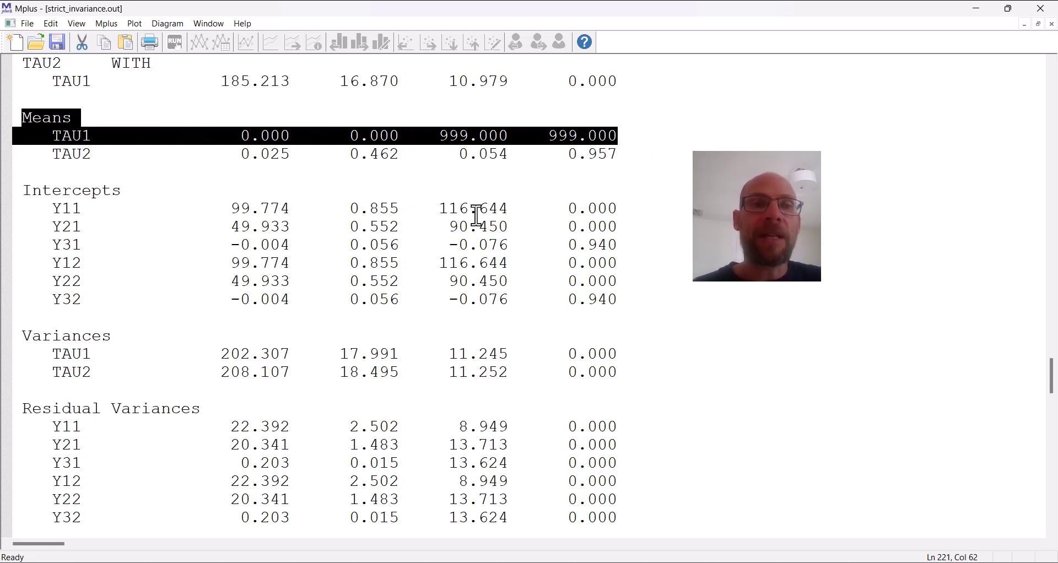
{"action": "left_click_drag", "start_coordinate": [51, 154], "coordinate": [293, 158]}
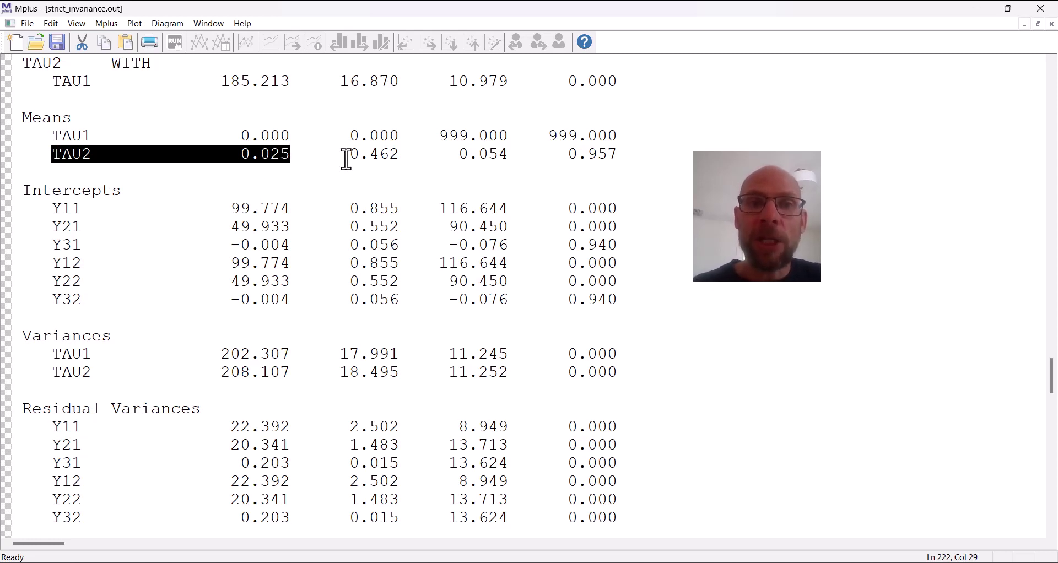
{"action": "left_click_drag", "start_coordinate": [627, 155], "coordinate": [557, 156]}
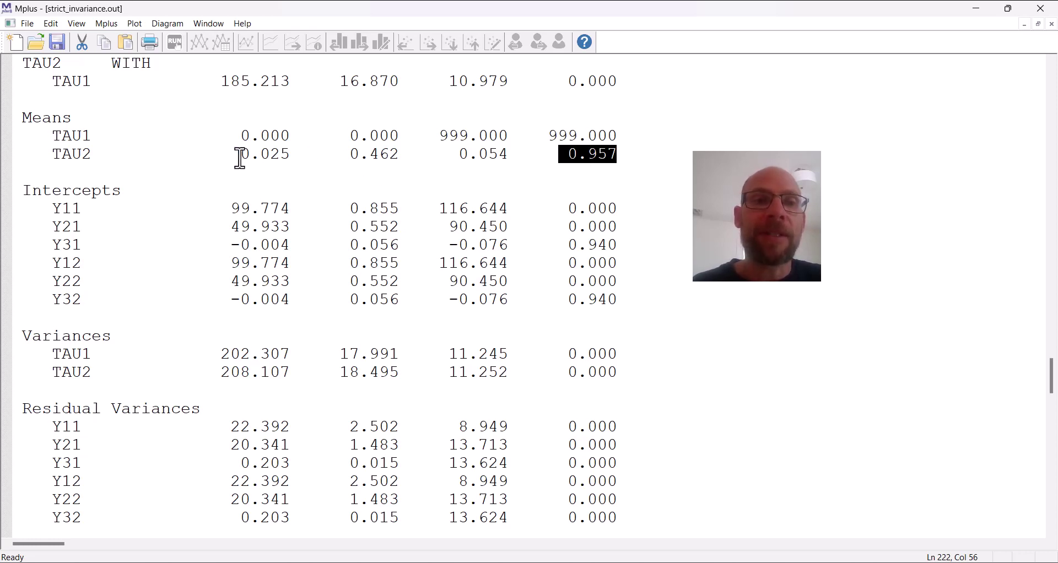
{"action": "left_click_drag", "start_coordinate": [238, 159], "coordinate": [307, 160]}
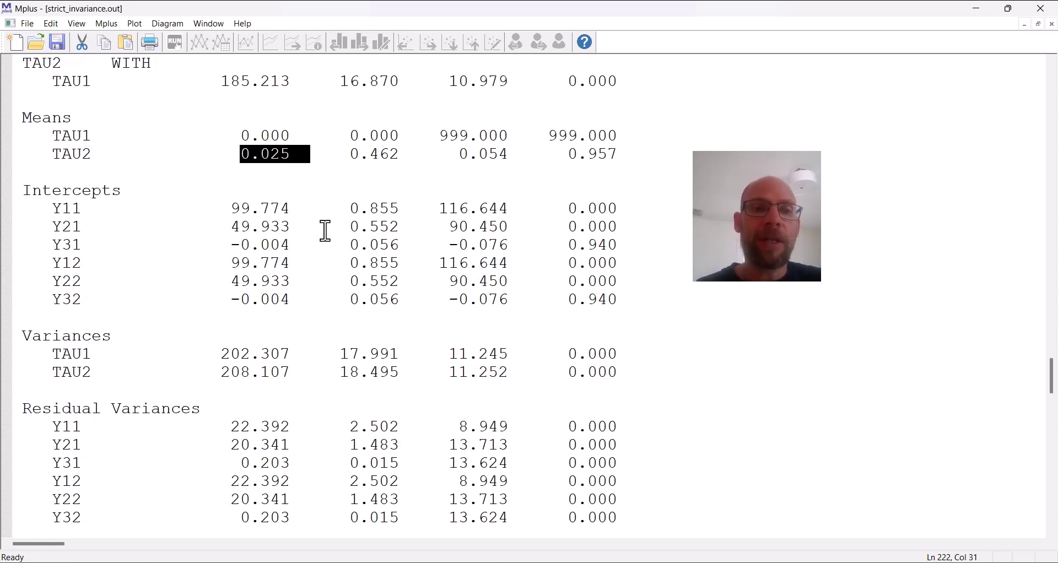
Highlight the TAU1 and TAU2 variances, then scroll to STDYX Standardization
{"action": "left_click_drag", "start_coordinate": [220, 354], "coordinate": [291, 372]}
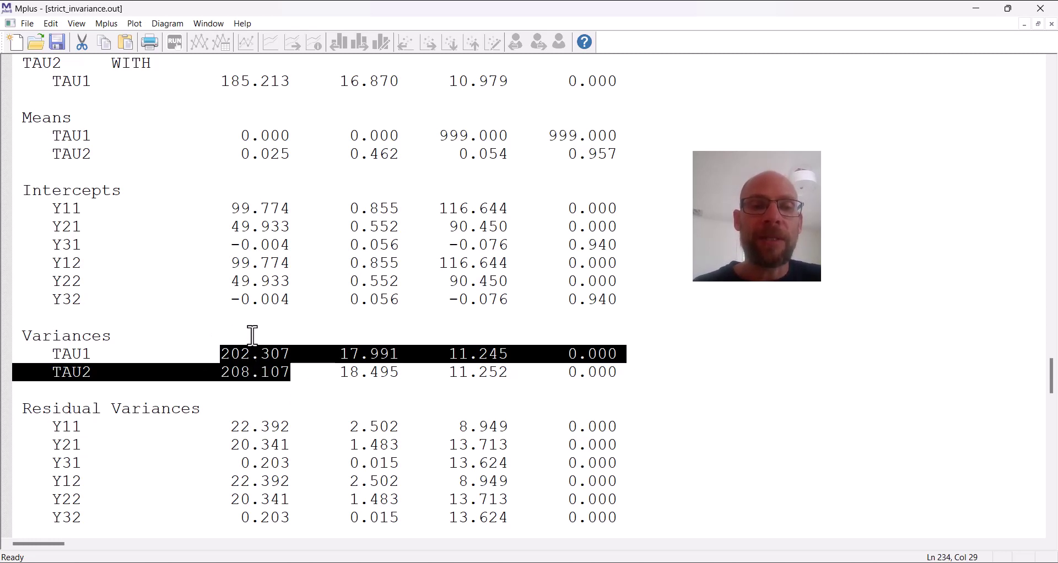
{"action": "scroll", "coordinate": [253, 318], "scroll_direction": "down", "scroll_amount": 13}
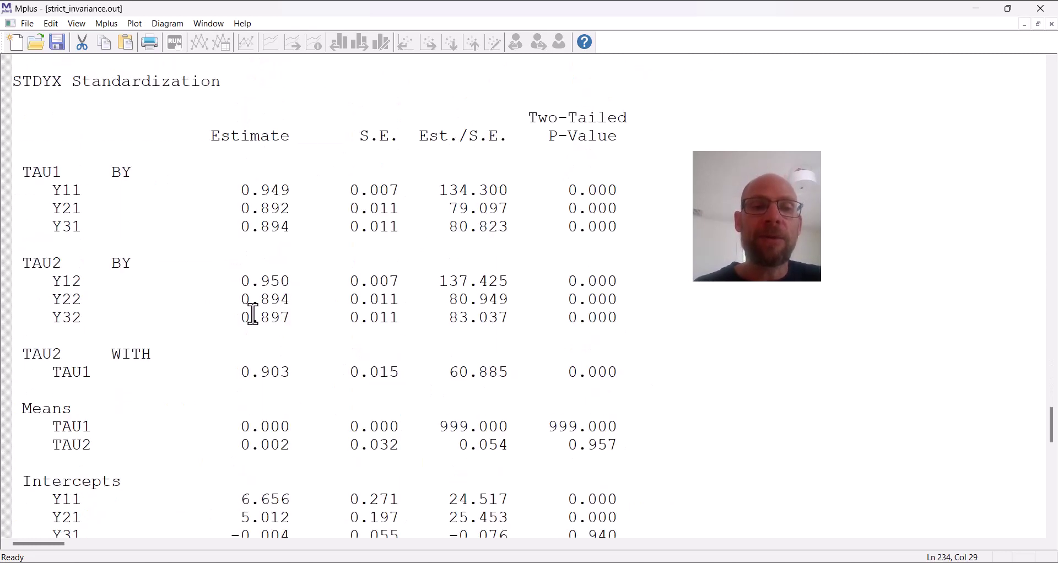
{"action": "scroll", "coordinate": [253, 314], "scroll_direction": "down", "scroll_amount": 2}
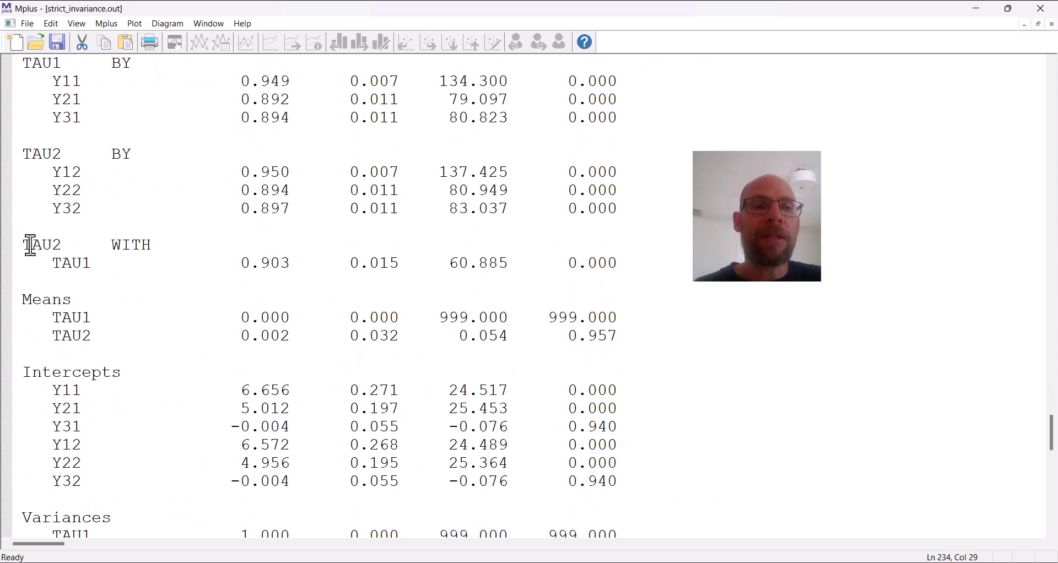
{"action": "left_click_drag", "start_coordinate": [25, 244], "coordinate": [293, 262]}
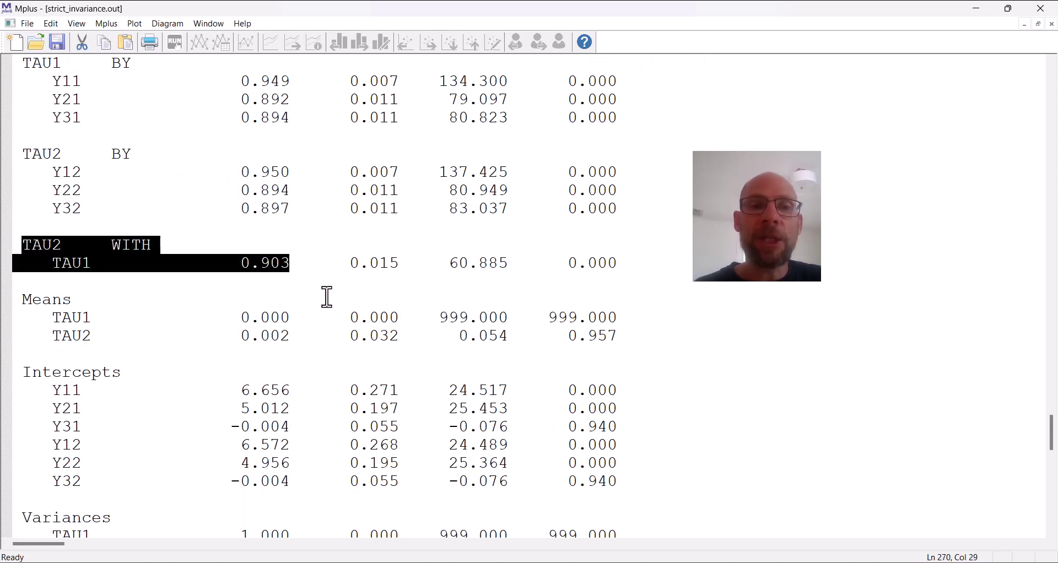